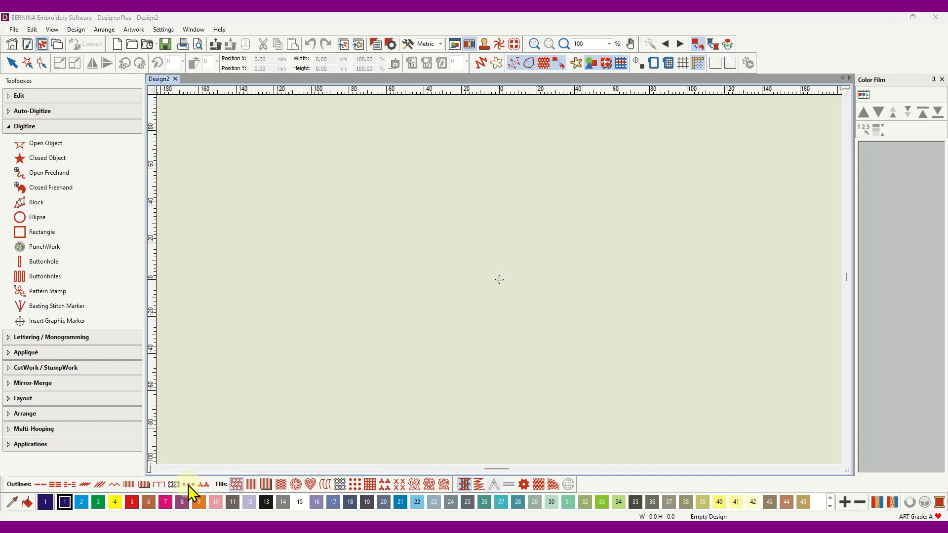
- Digitize a wavy five-point open object about 129 mm wide and 47 mm high with a candlewicking border outline, shown in artistic view
click(188, 485)
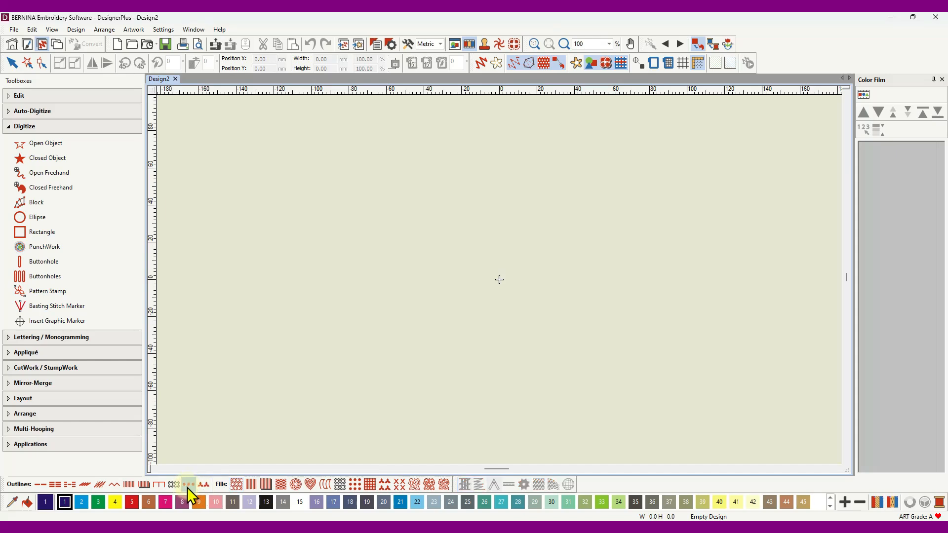
click(48, 148)
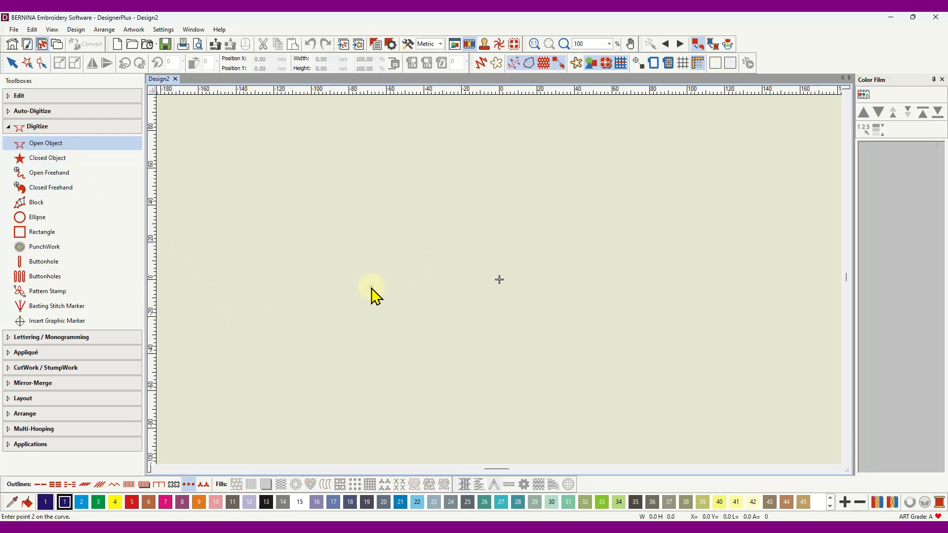
click(424, 255)
click(497, 271)
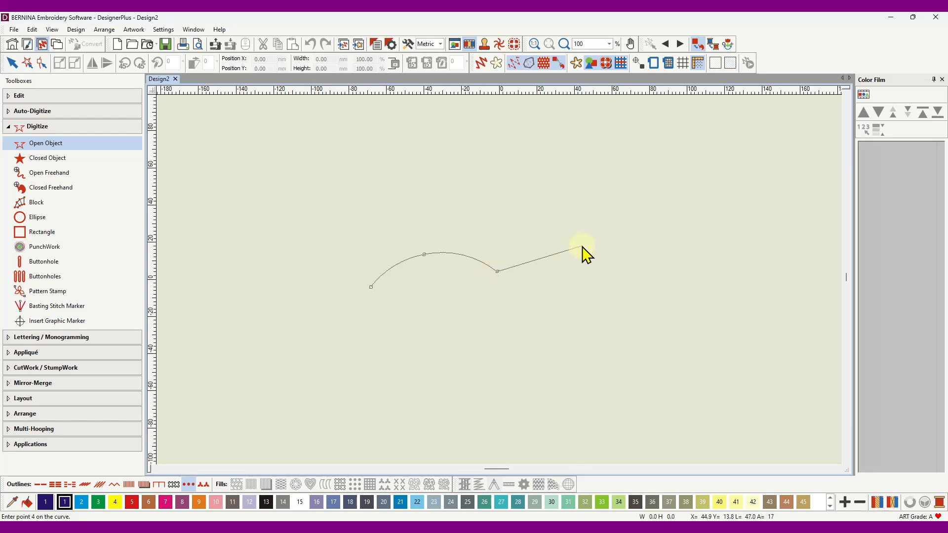
click(585, 239)
click(609, 195)
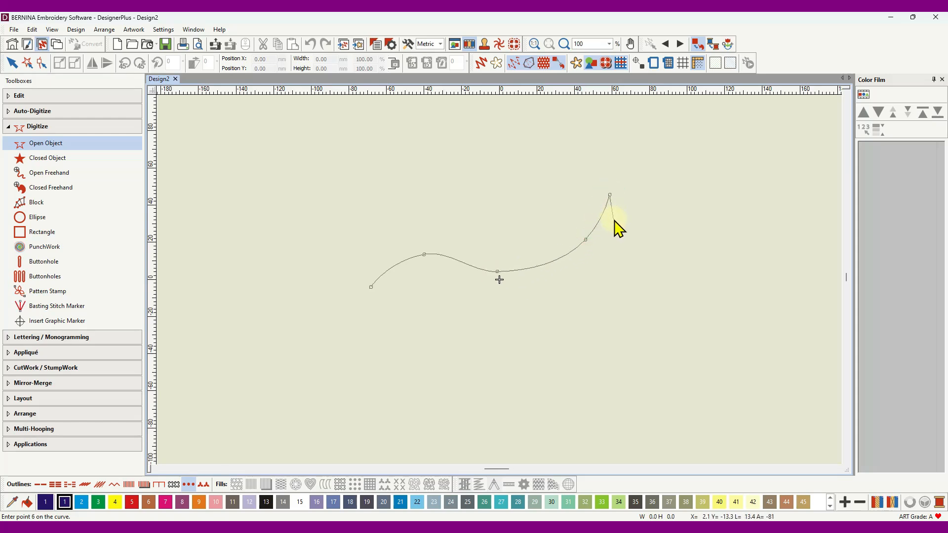
key(Return)
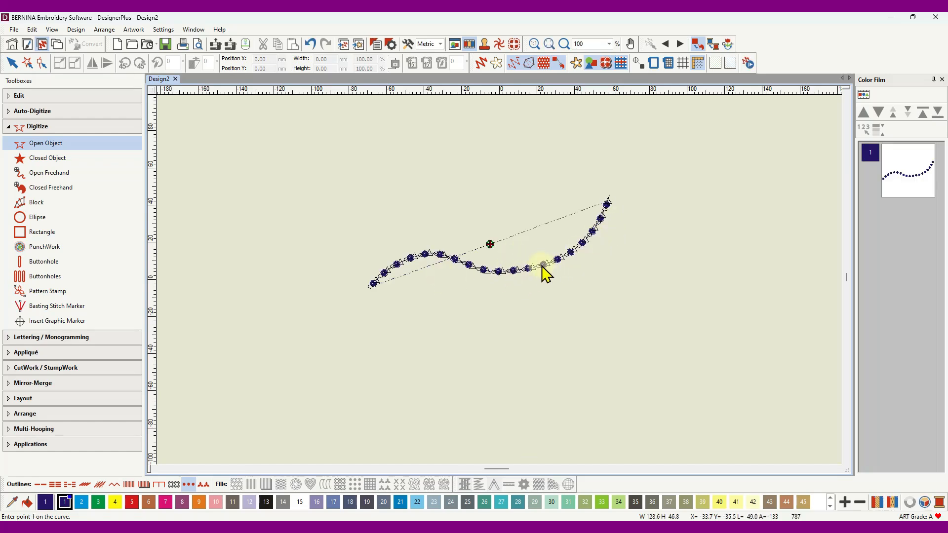
click(483, 64)
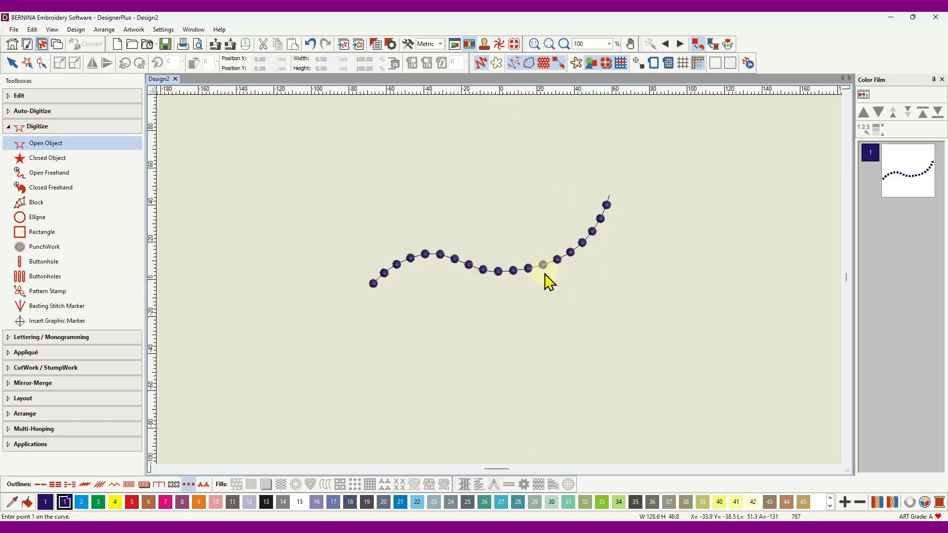
- Recolor the candlewicking border with red thread color 5
click(916, 186)
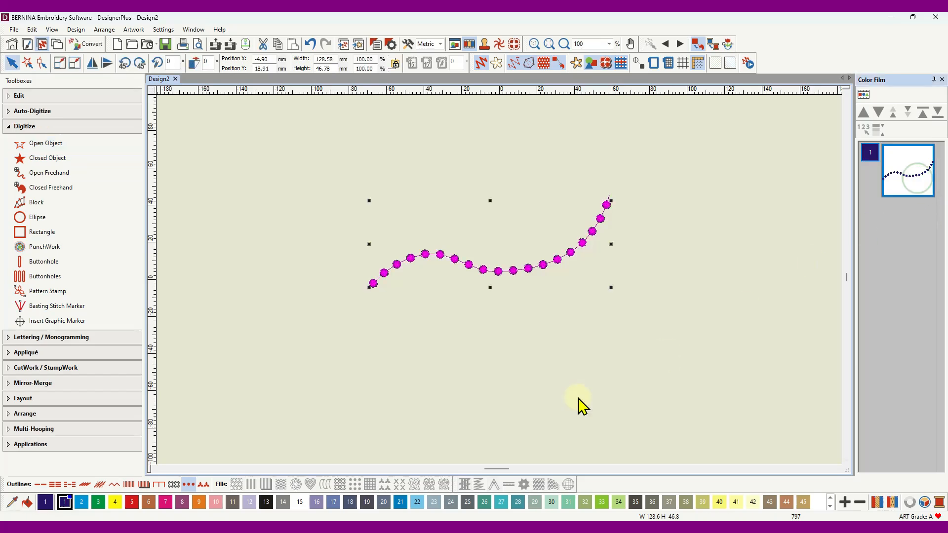
click(131, 502)
scroll(567, 269, up, 5)
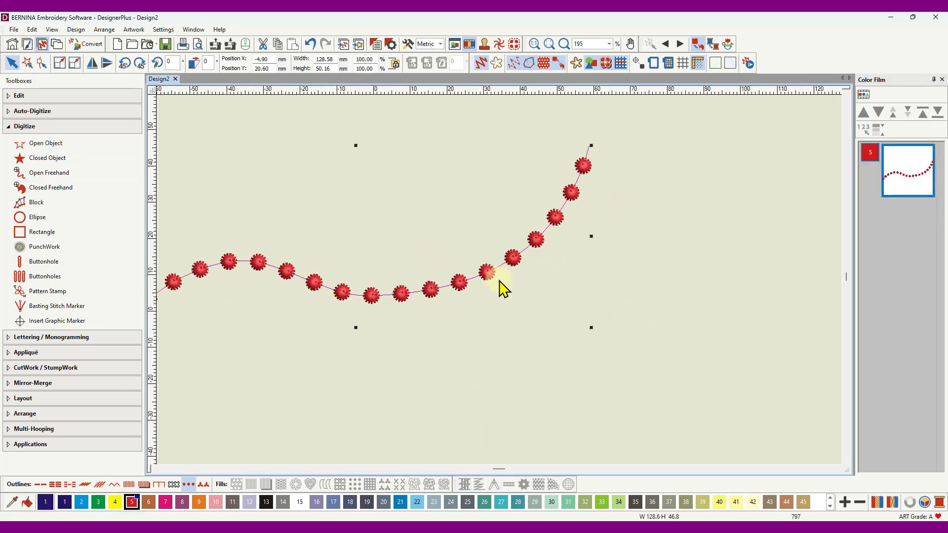
scroll(434, 288, up, 2)
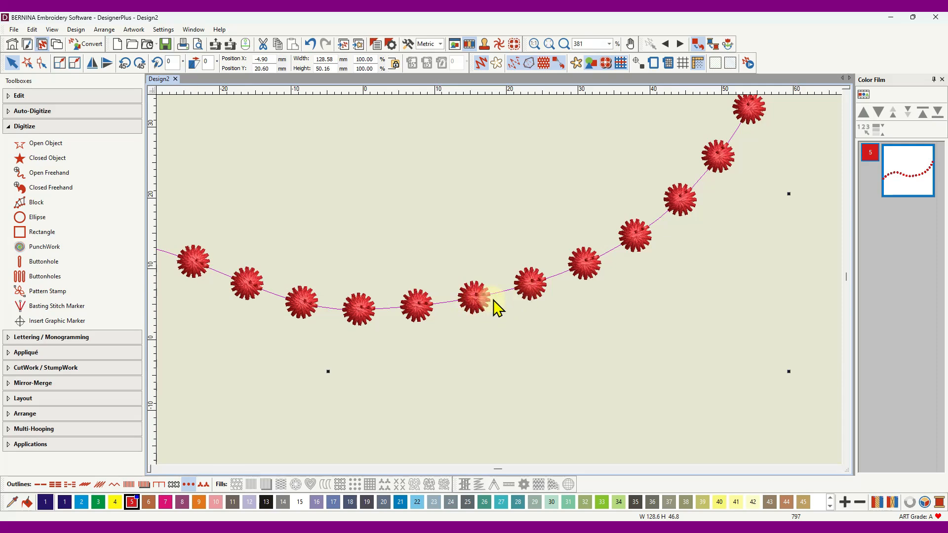
- Open the object properties of the red candlewicking border and switch its display to plain stitch view
right_click(588, 269)
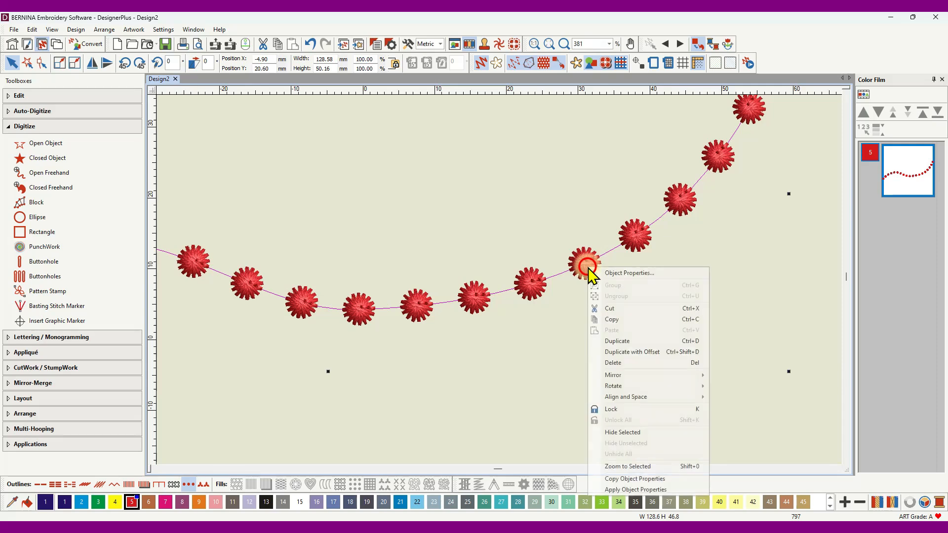
click(631, 273)
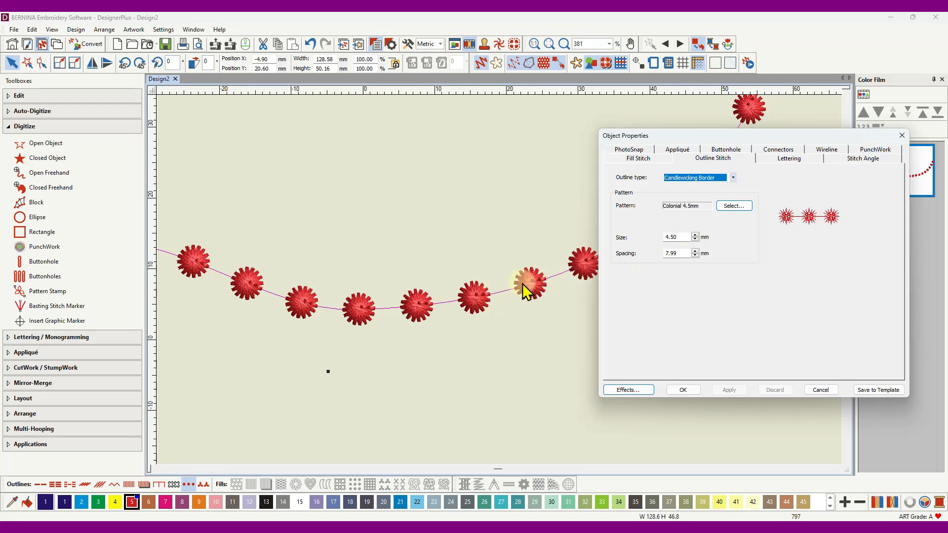
click(482, 64)
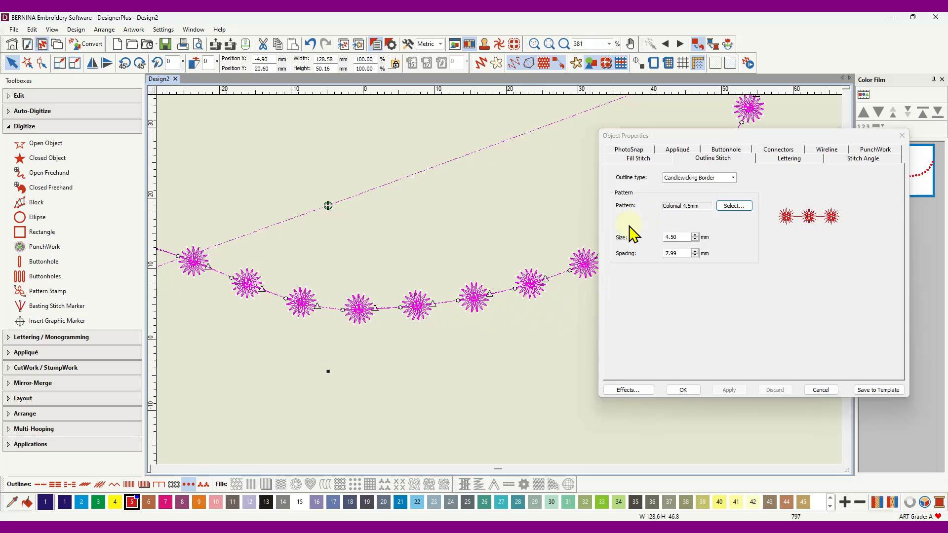
- Change the border's pattern to Half Knot 3-5mm and display it in artistic view
click(735, 205)
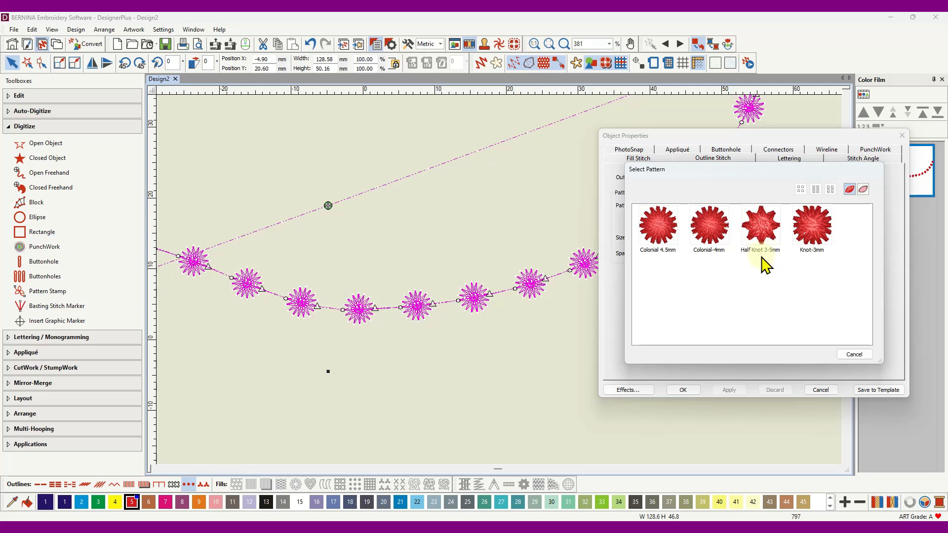
double_click(763, 229)
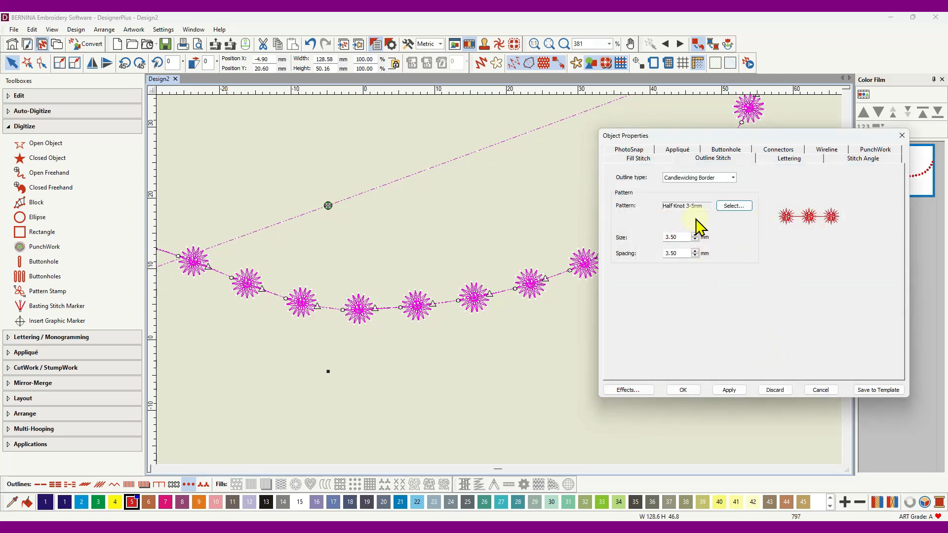
click(732, 391)
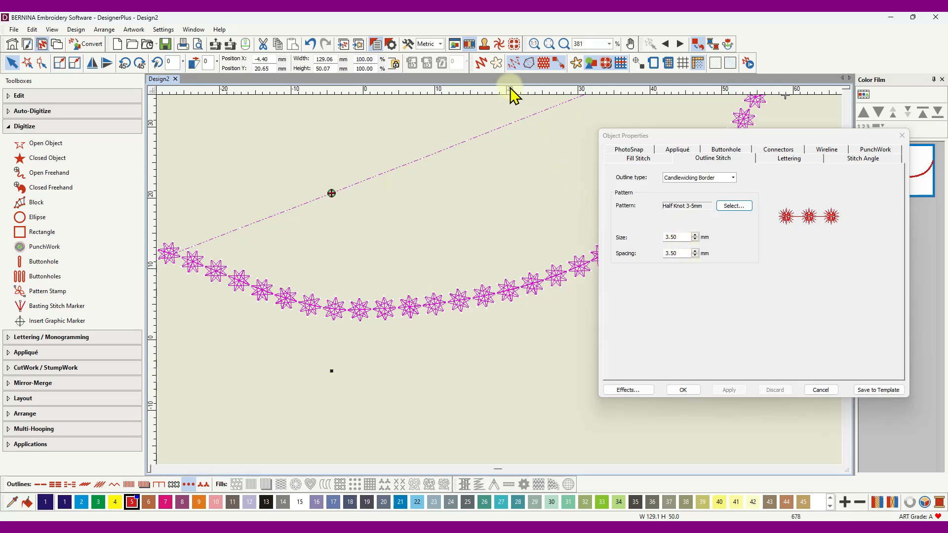
click(482, 62)
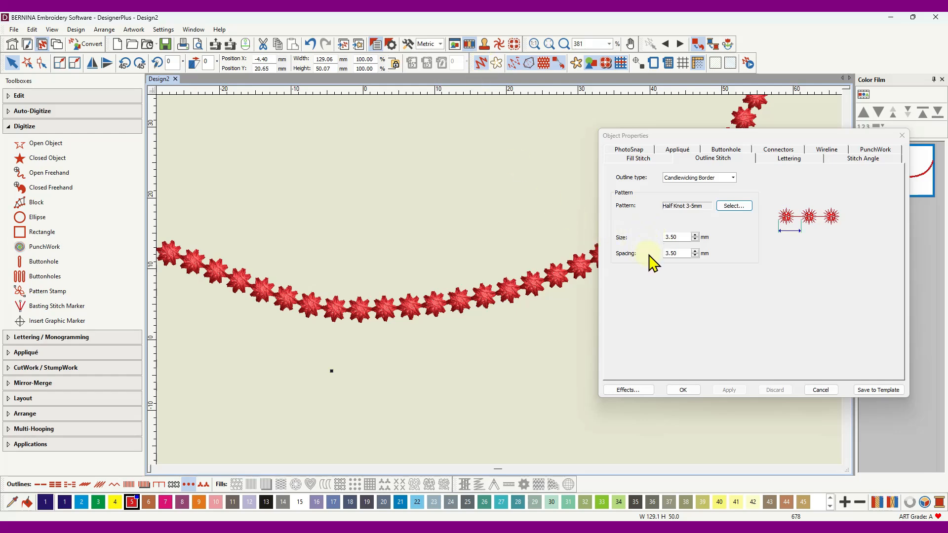
- Set the half-knot border's spacing to 7 mm and display it in plain stitch view
click(681, 254)
drag(681, 255, 660, 252)
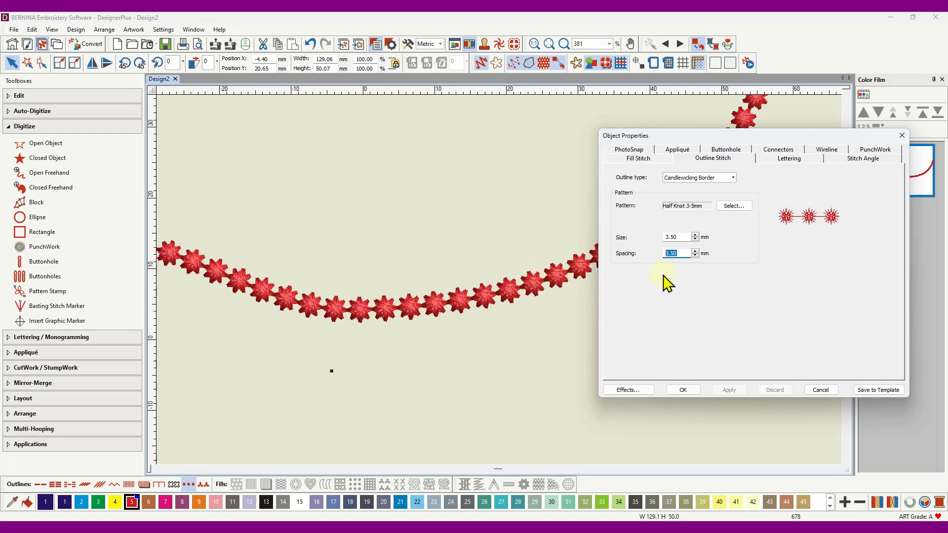
text(7)
click(723, 389)
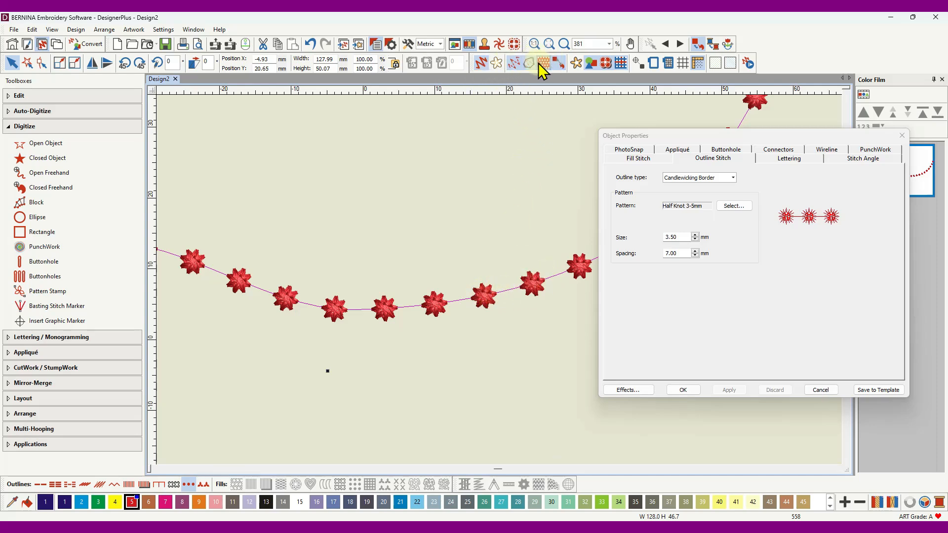
click(481, 60)
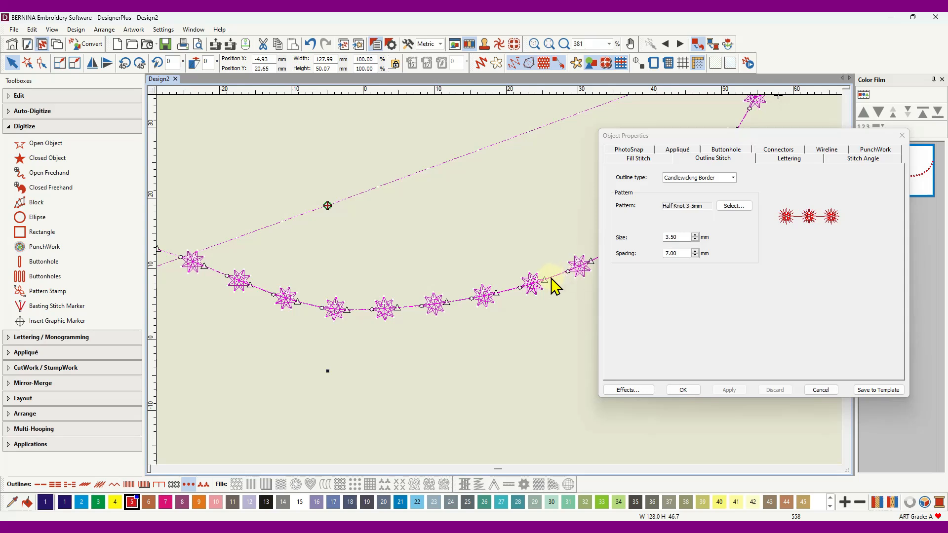
- Set the half-knot border's spacing to 5.5 mm
click(681, 252)
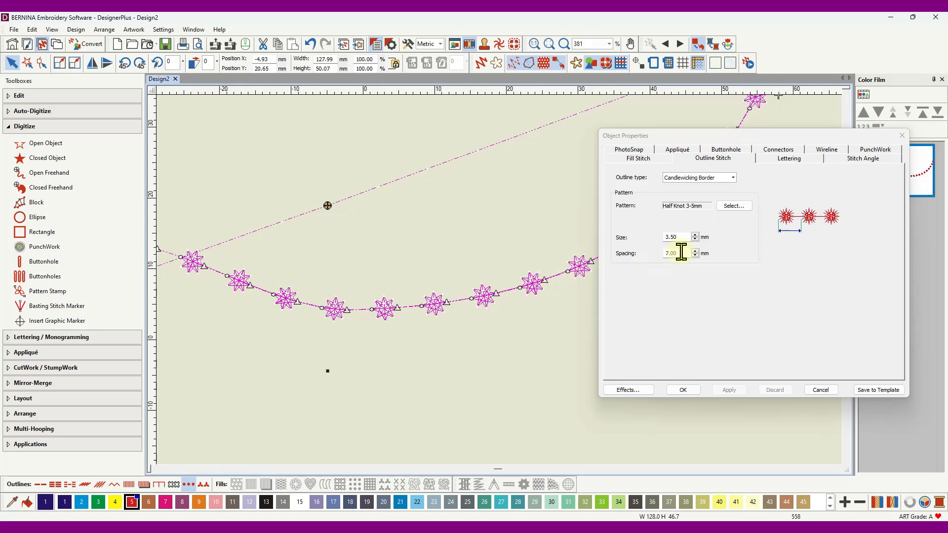
double_click(673, 252)
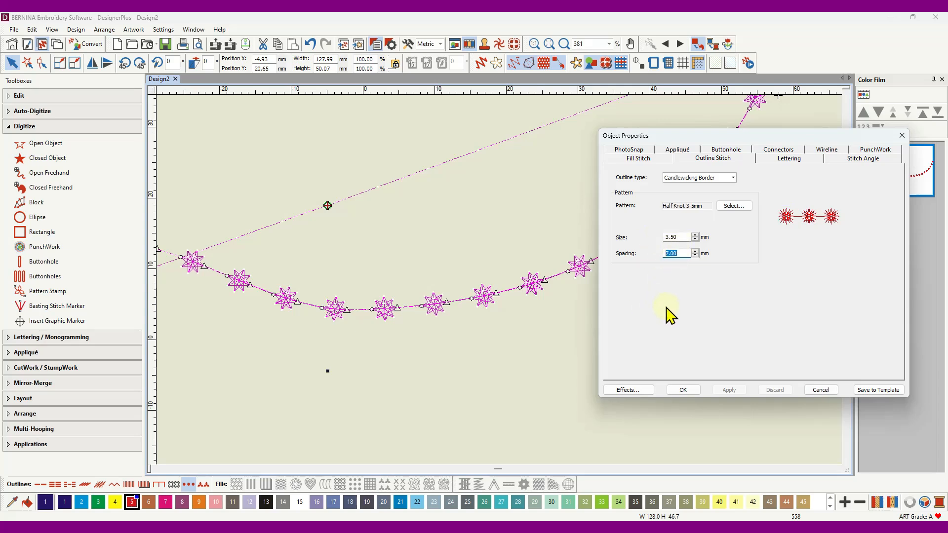
text(5.5)
click(740, 391)
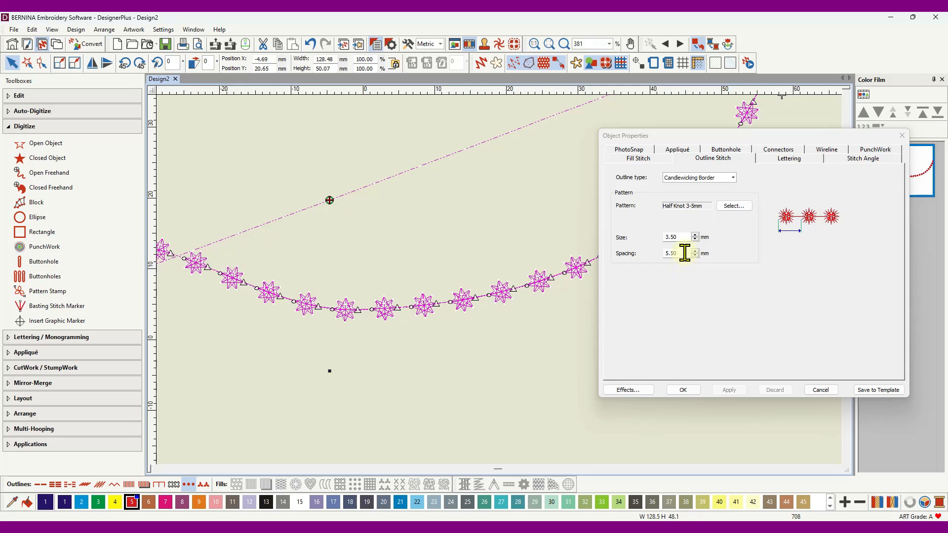
- Set the half-knot border's spacing to 5.25 mm and display it in artistic view
drag(683, 253, 659, 254)
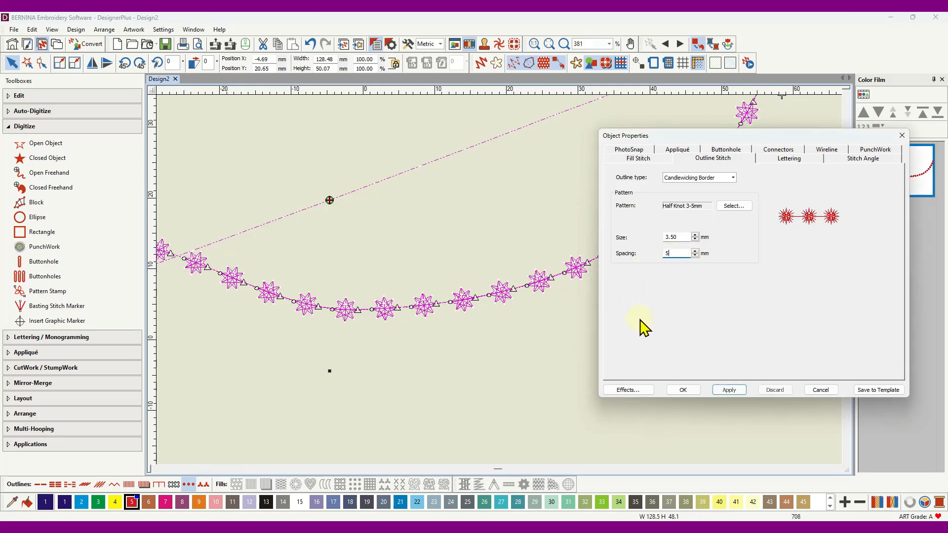
text(5.25)
click(733, 390)
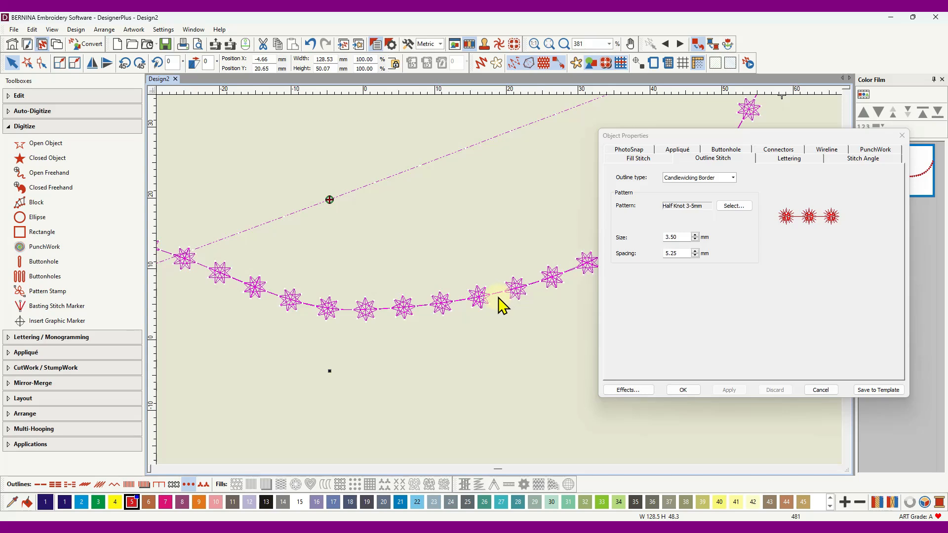
click(480, 63)
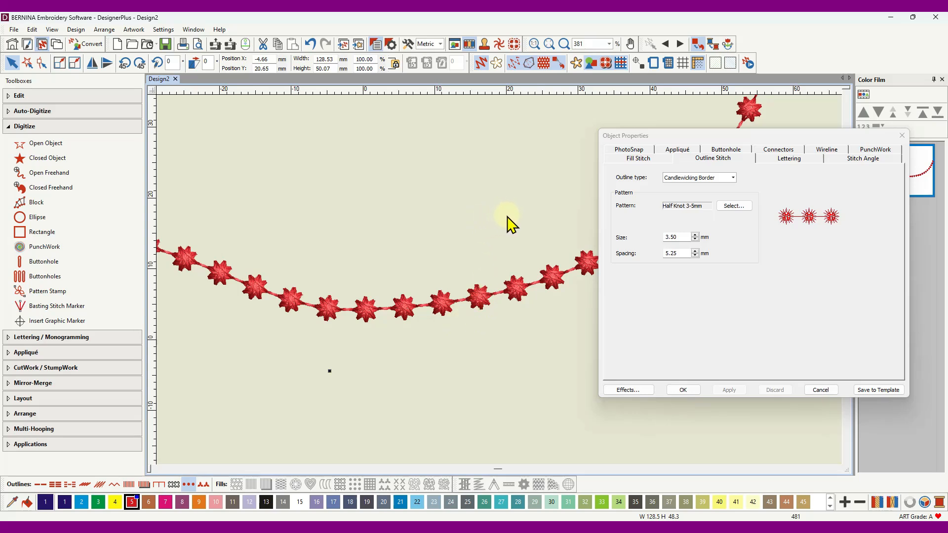
- Change the border's pattern to Colonial 4.5mm
mouse_move(619, 242)
click(733, 205)
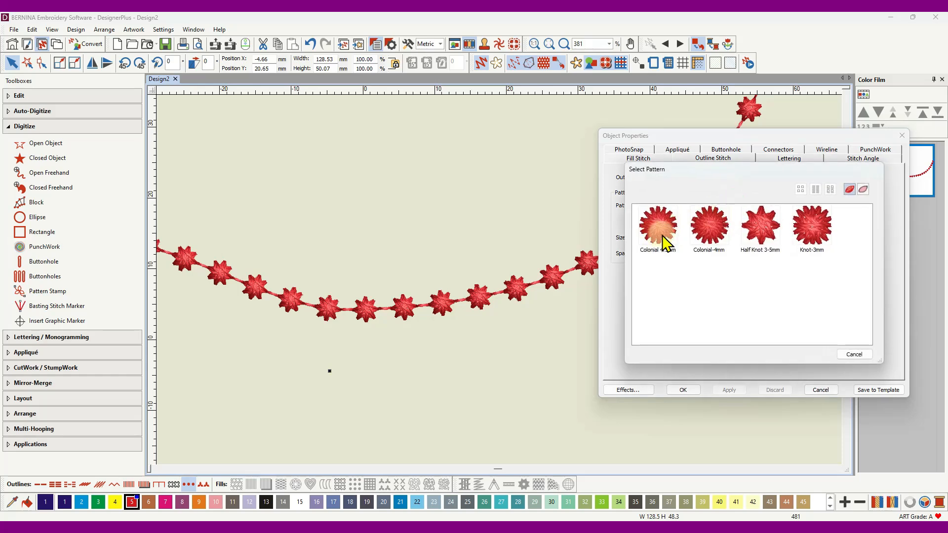
click(658, 225)
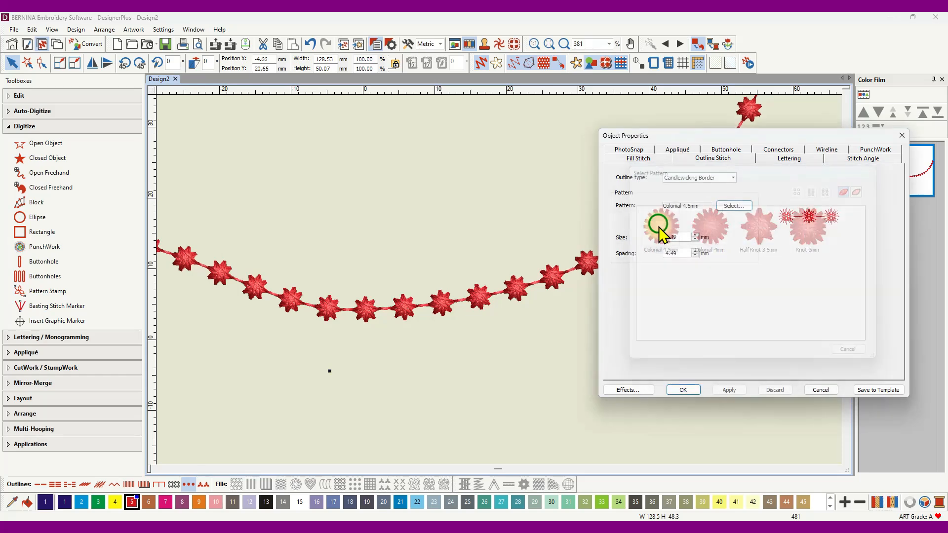
click(730, 391)
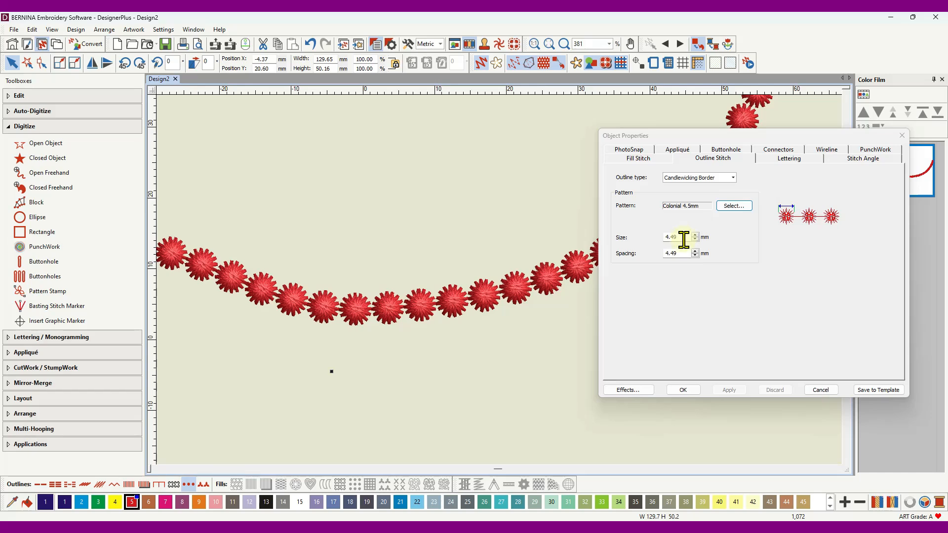
- Set the colonial knot border's size to 4.5 mm and its spacing to 7 mm
double_click(667, 237)
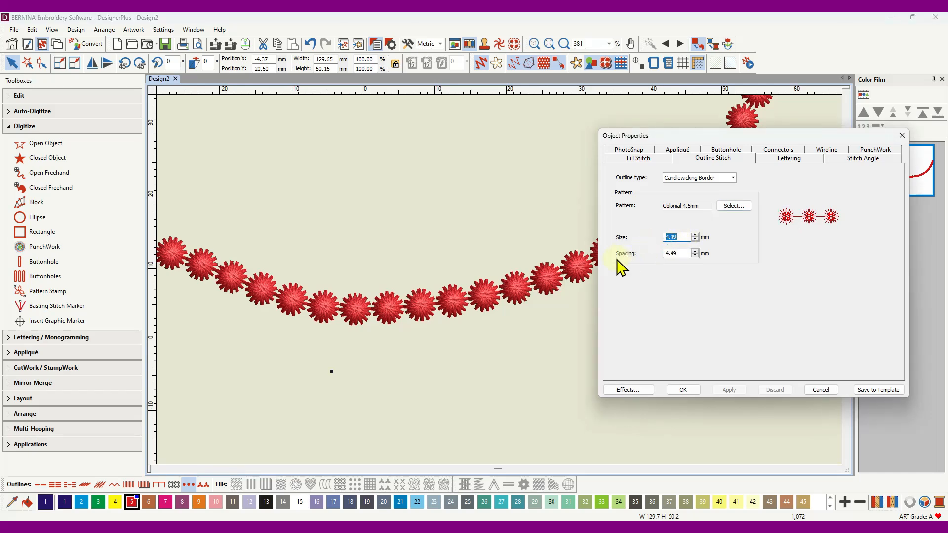
text(4)
double_click(674, 253)
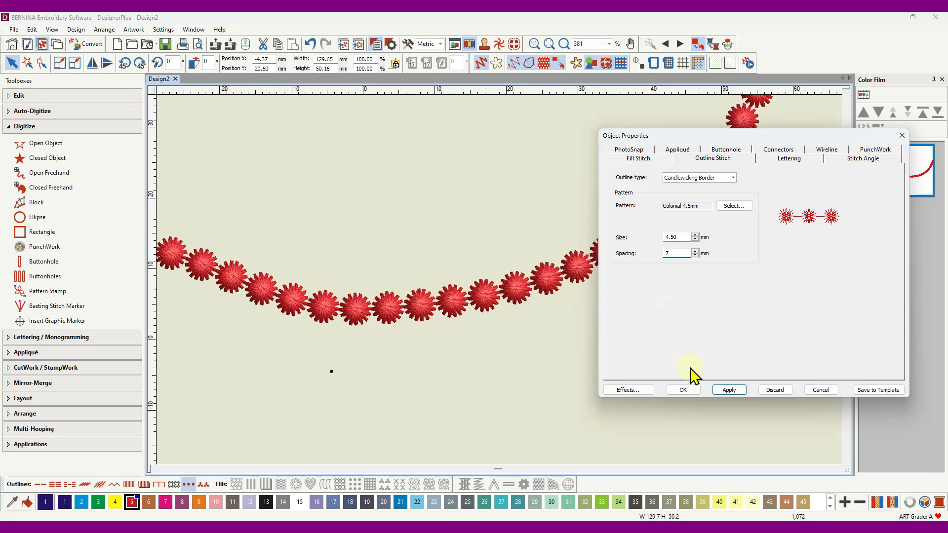
text(7)
click(738, 389)
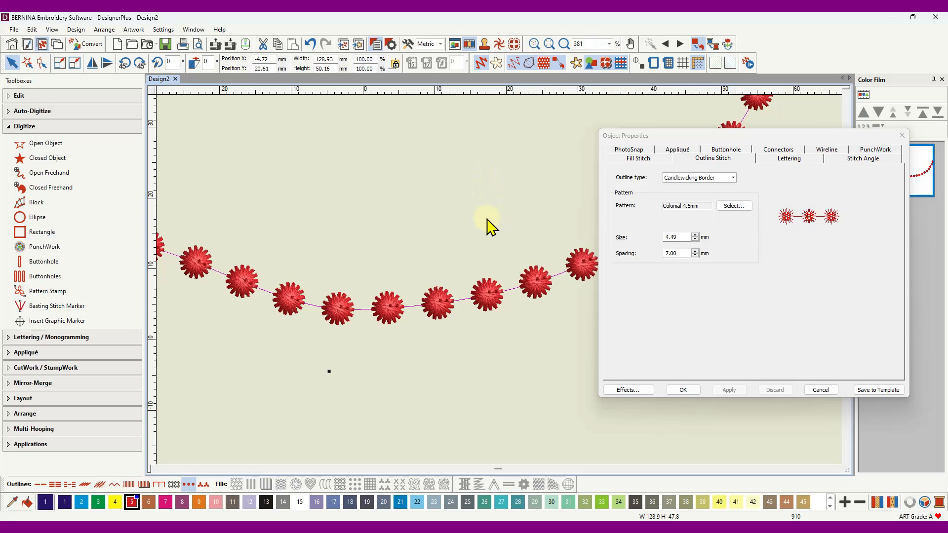
- Show the colonial knot border in plain stitch view and examine the connecting stitches between neighbouring knots up close
click(492, 166)
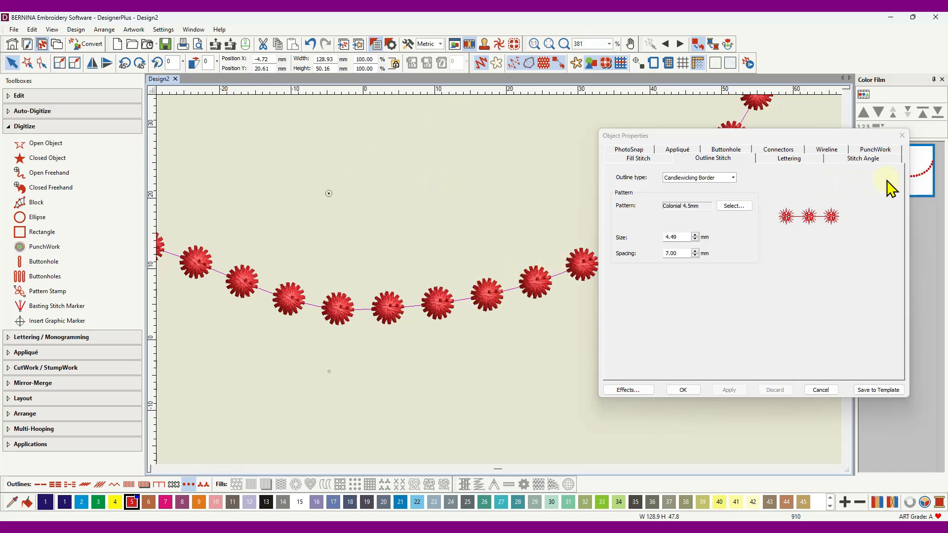
click(928, 177)
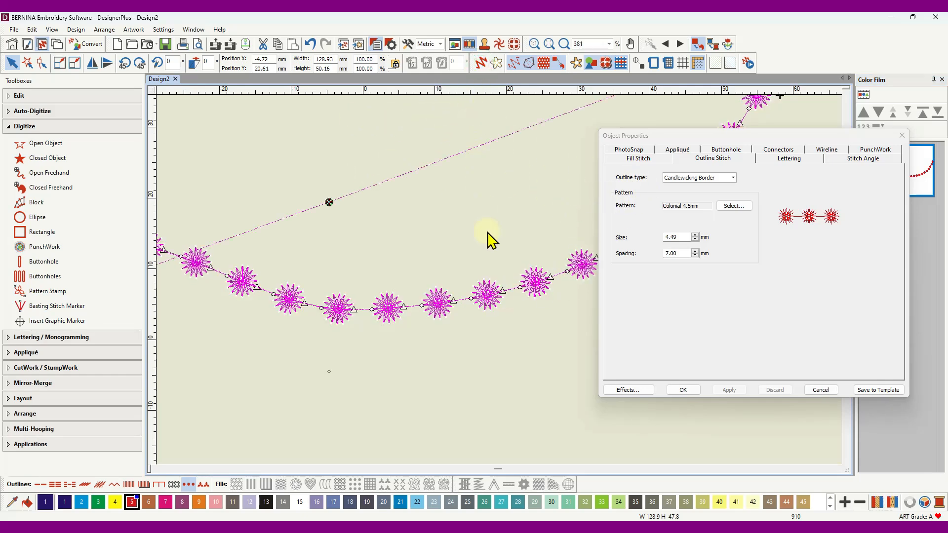
scroll(500, 286, up, 3)
scroll(500, 286, up, 3)
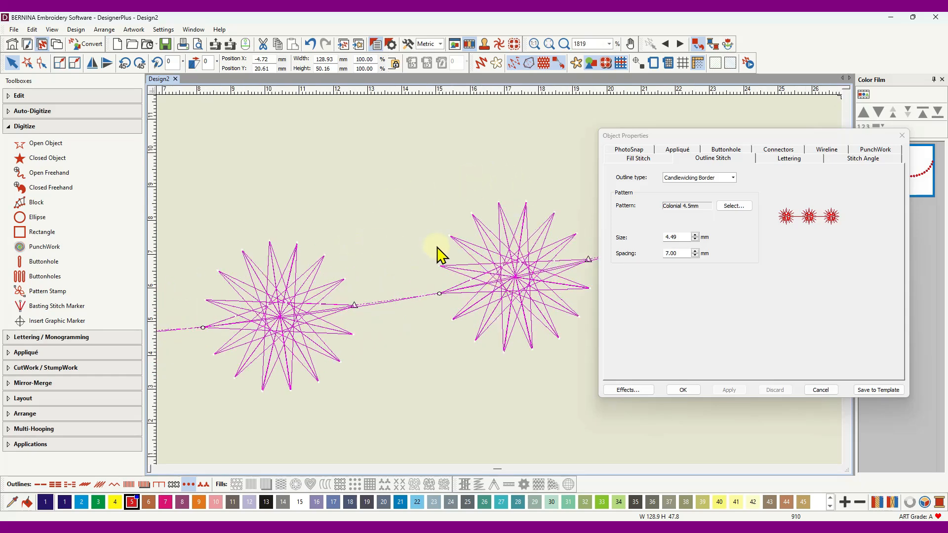
scroll(495, 281, down, 1)
scroll(446, 291, down, 1)
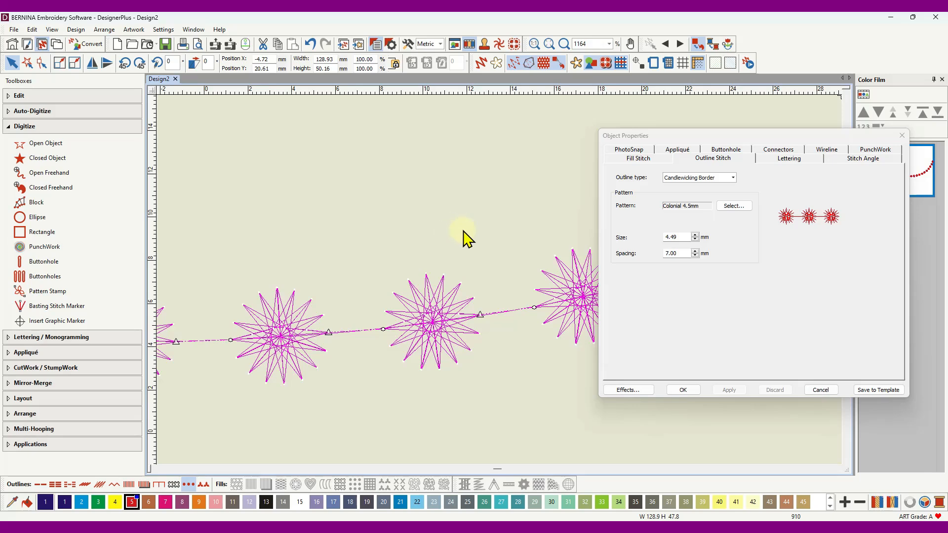
- Set the design's solid background color to cyan
click(71, 30)
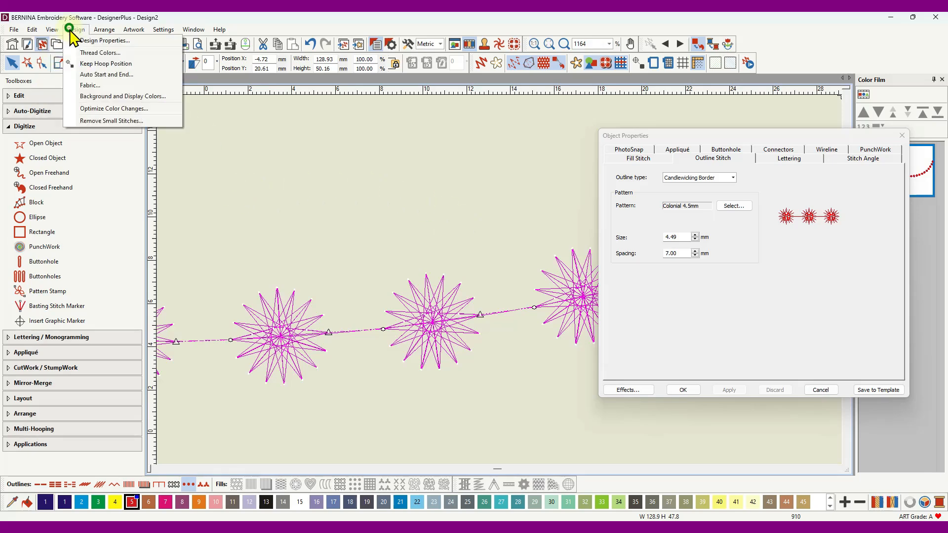
click(104, 97)
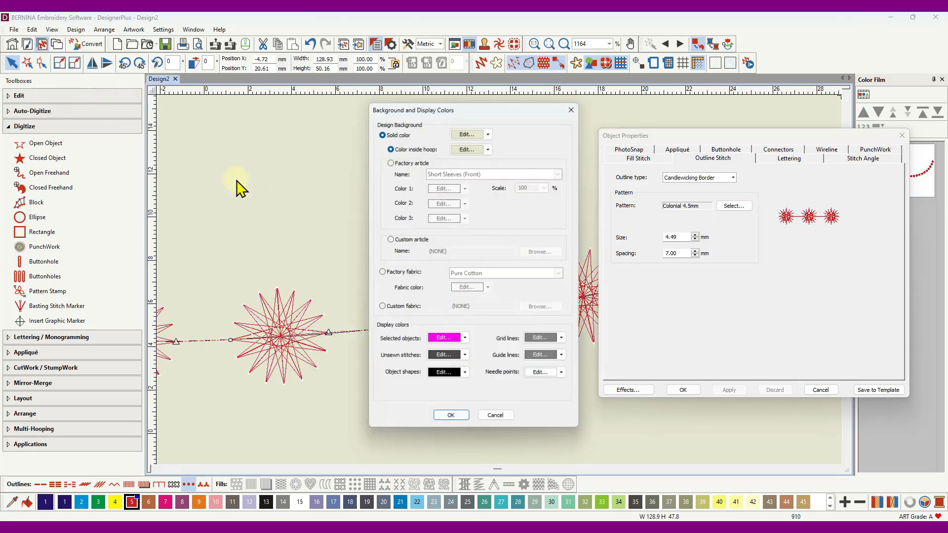
click(489, 133)
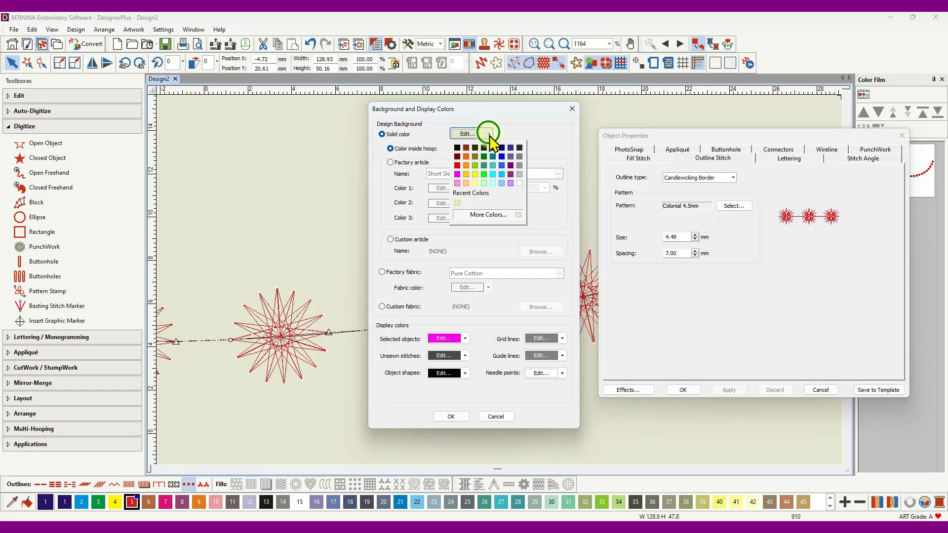
click(494, 180)
click(457, 417)
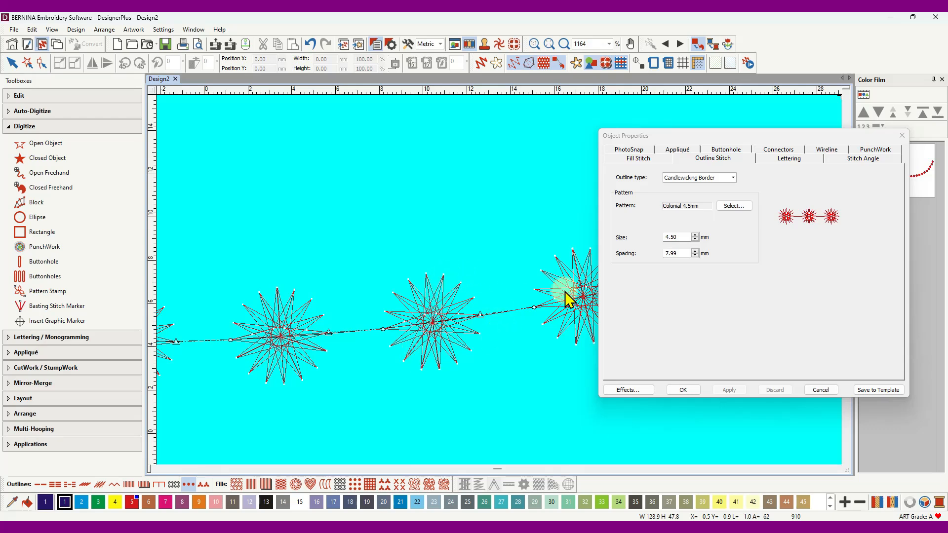
- Set the colonial knot border's size to 6.5 mm, compare the connecting stitches between knots, and undo the size change
click(674, 237)
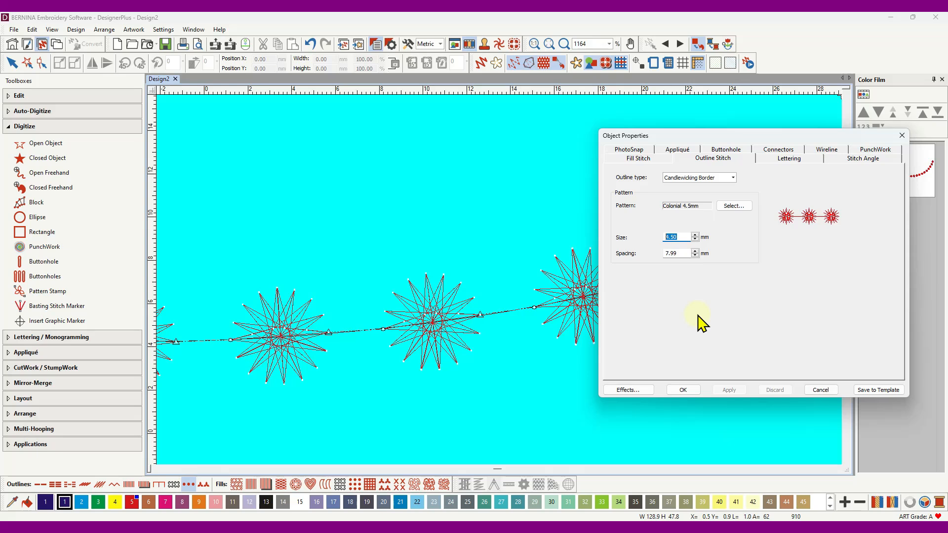
text(6.)
click(729, 390)
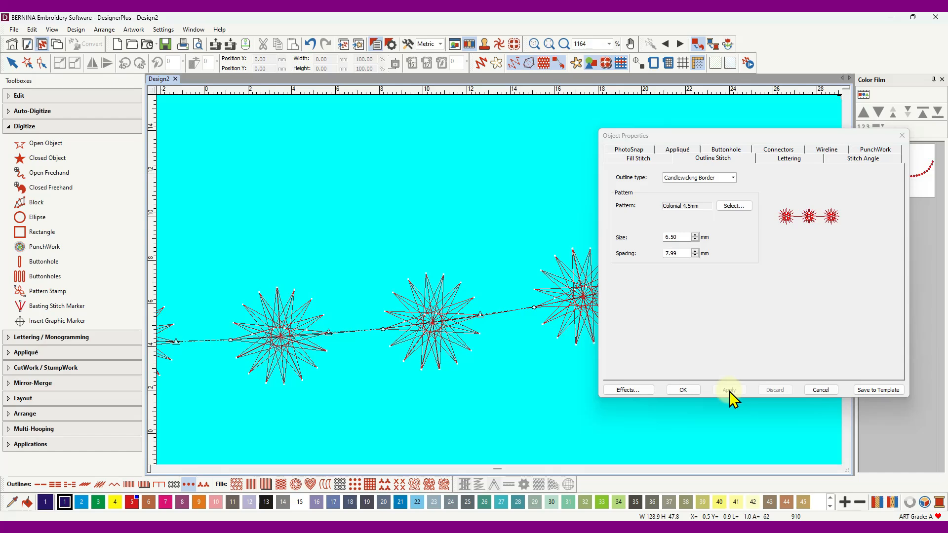
click(919, 165)
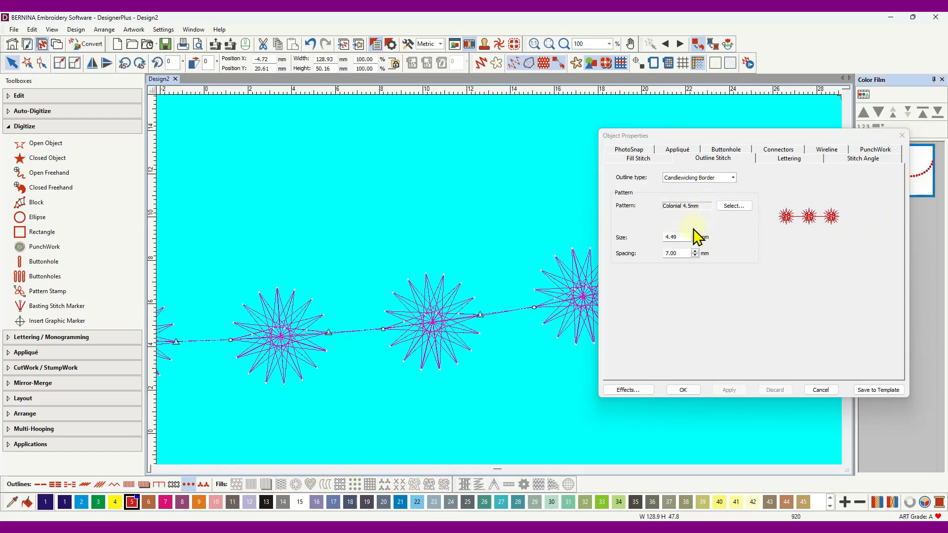
click(688, 239)
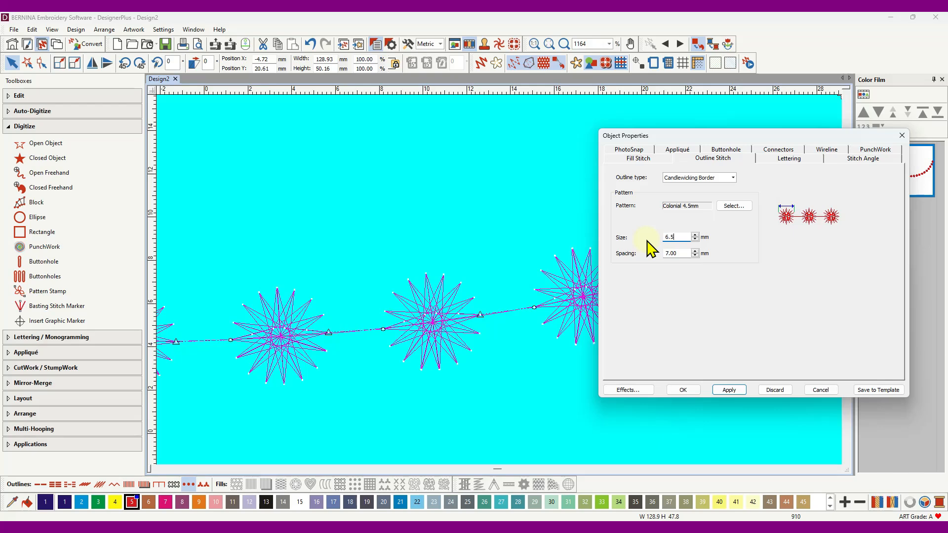
text(6.5)
click(738, 392)
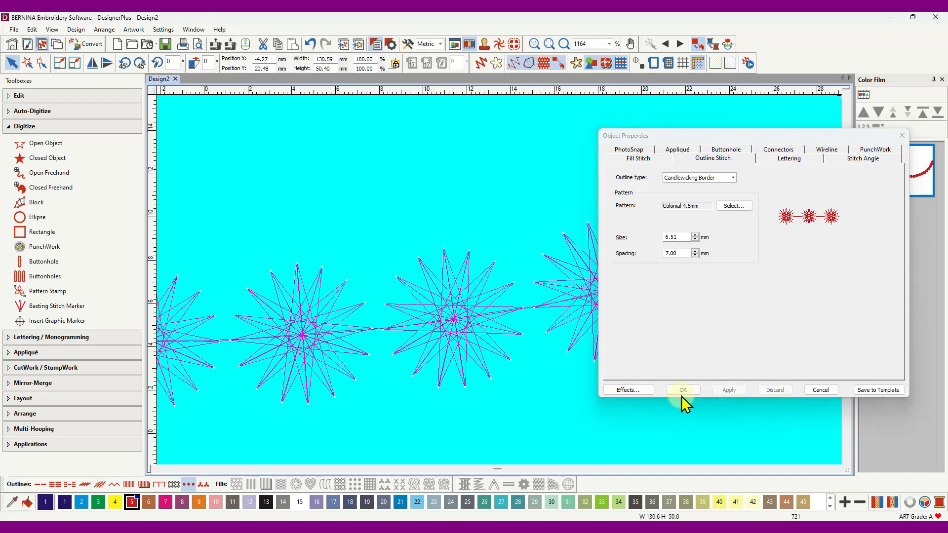
click(378, 329)
drag(723, 135, 813, 149)
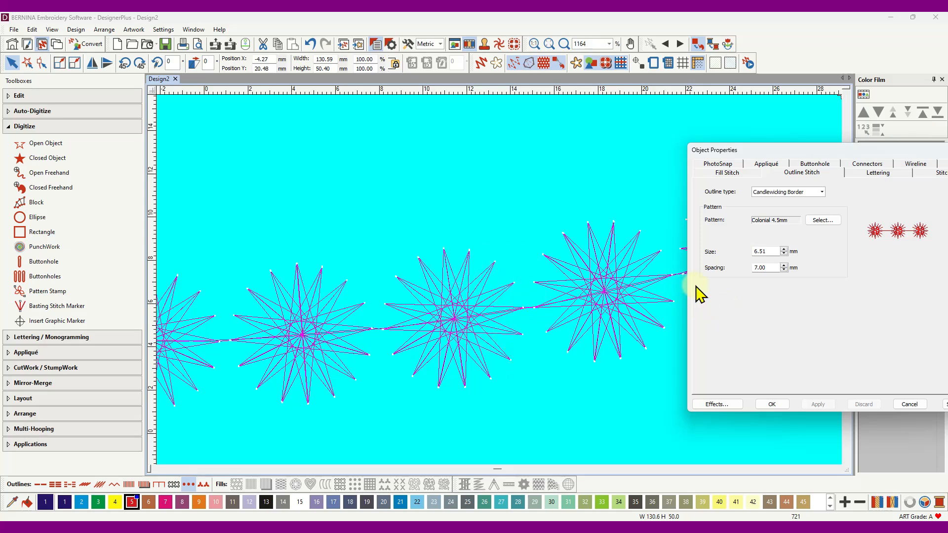
click(309, 45)
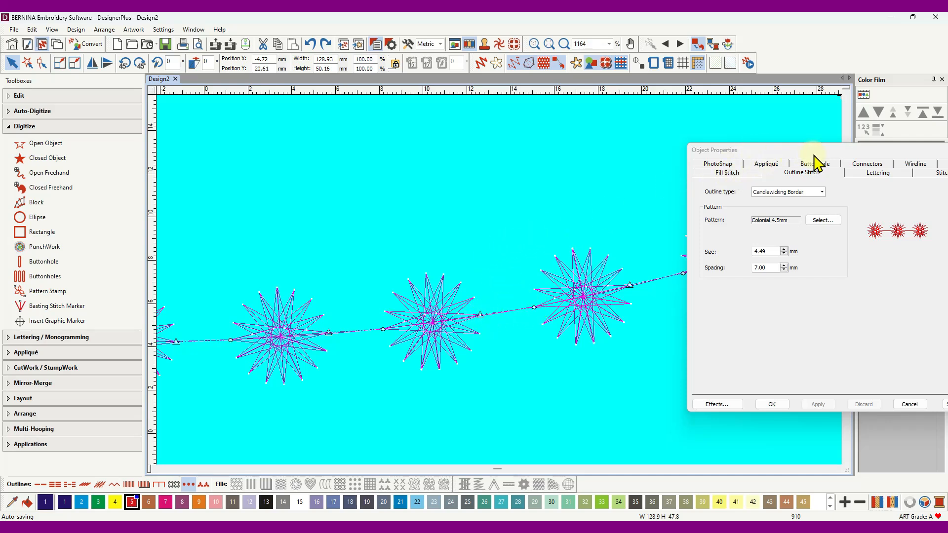
- Close the object properties and display the reshape points along the whole candlewicking border
drag(815, 156, 715, 157)
click(888, 152)
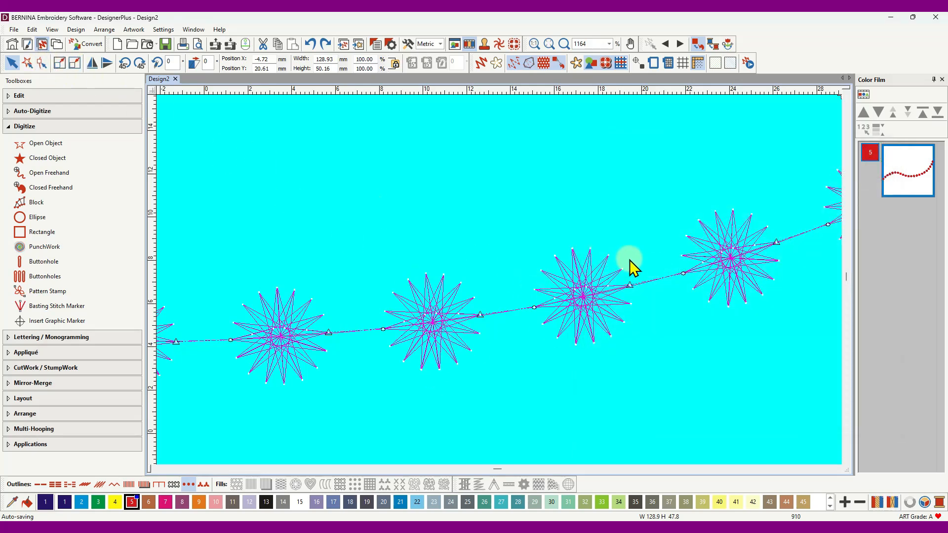
click(42, 64)
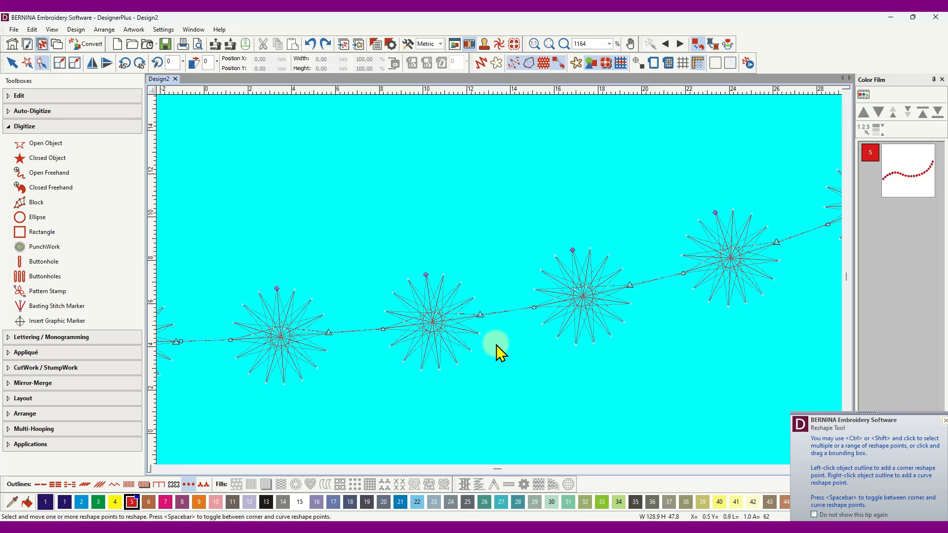
scroll(500, 280, down, 3)
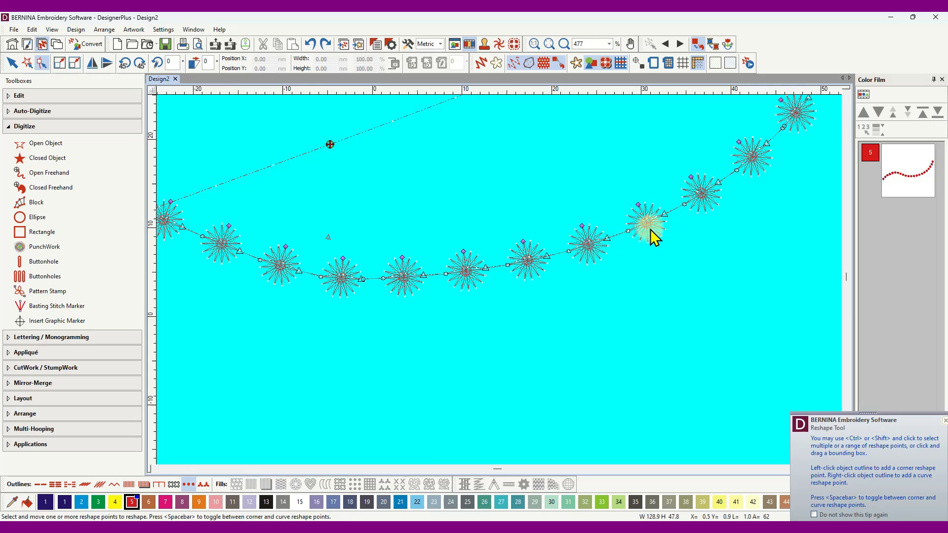
scroll(491, 285, down, 3)
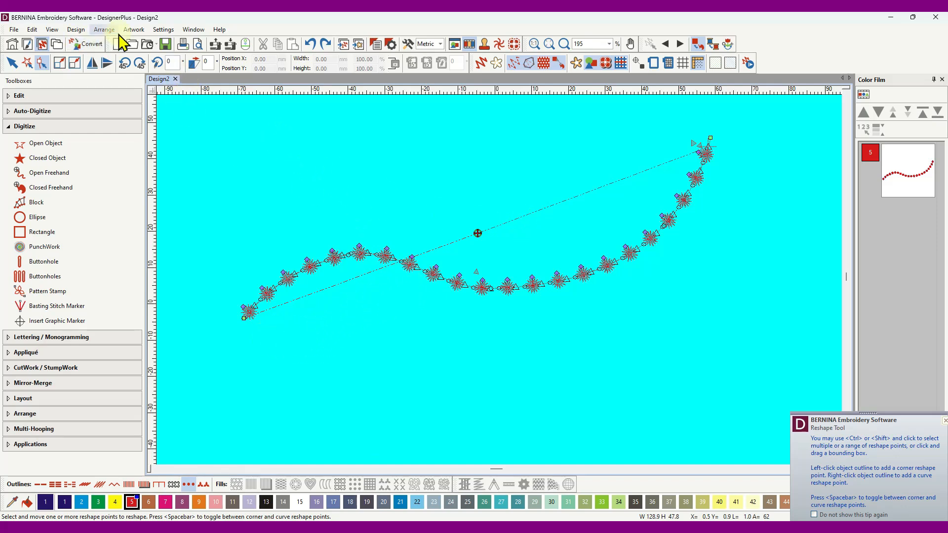
- Change the design's solid background color to the pale yellow from the recent colors
click(76, 29)
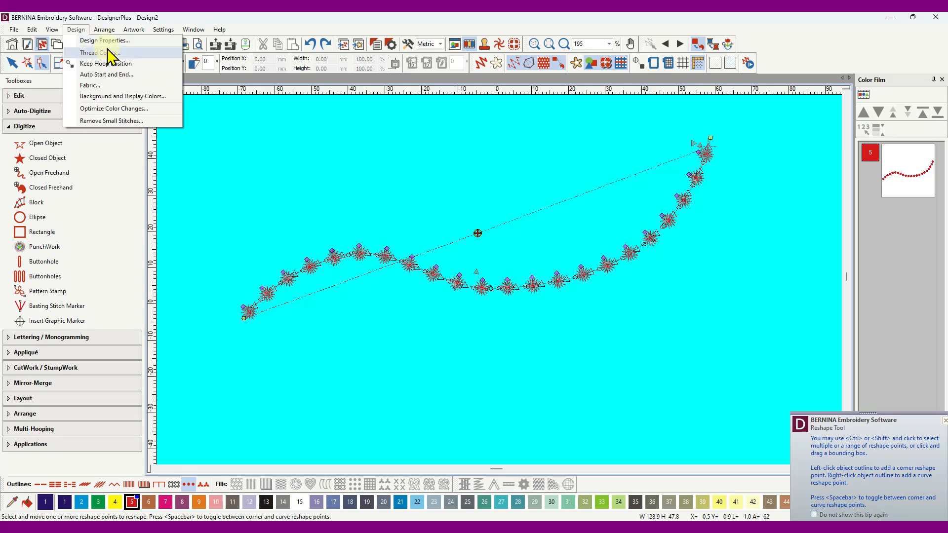
click(108, 97)
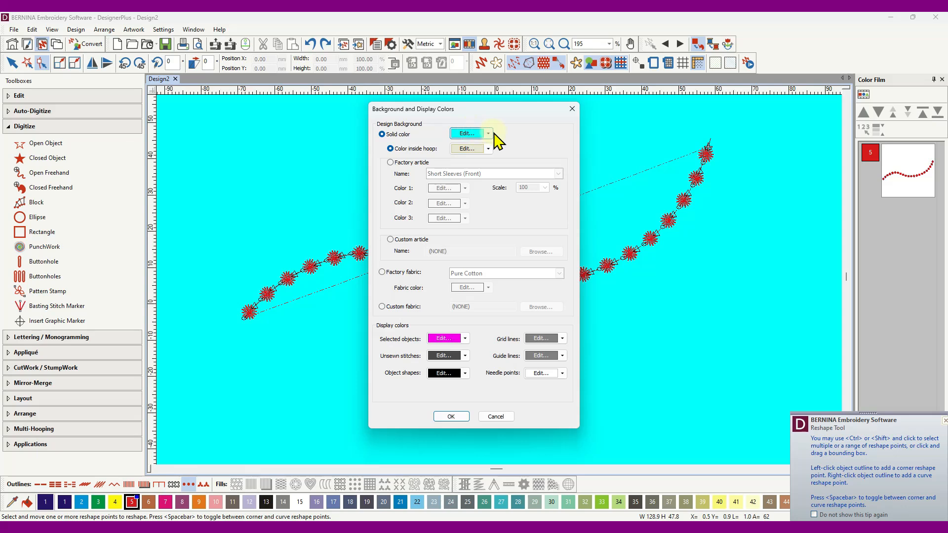
click(491, 139)
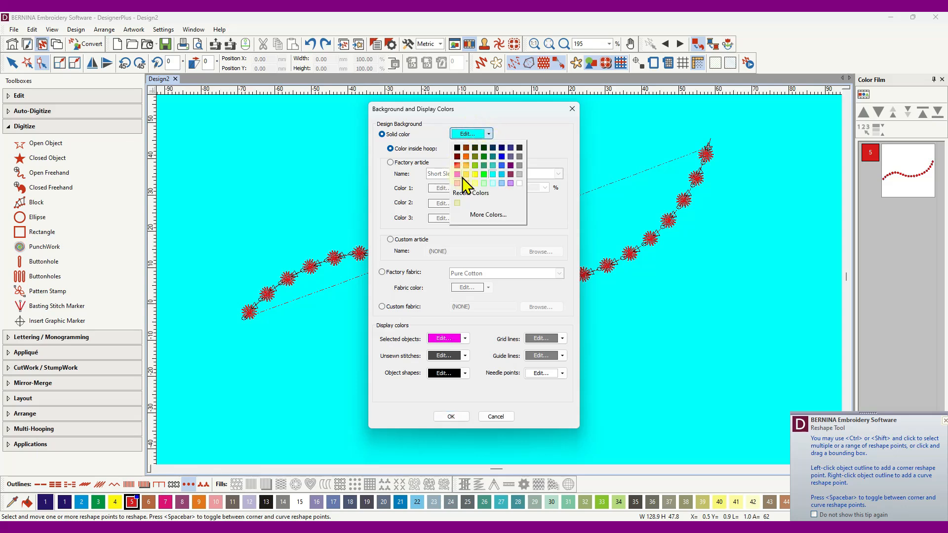
click(457, 203)
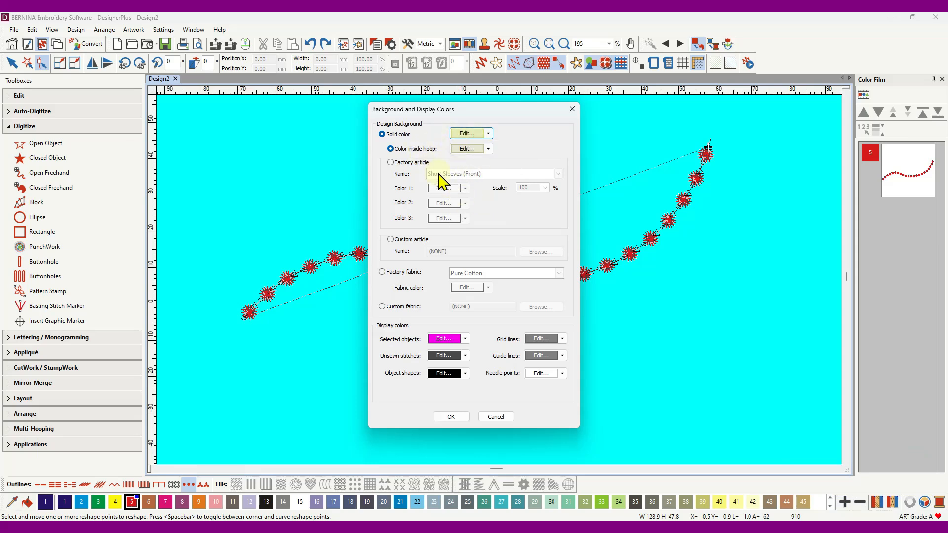
click(471, 148)
click(451, 417)
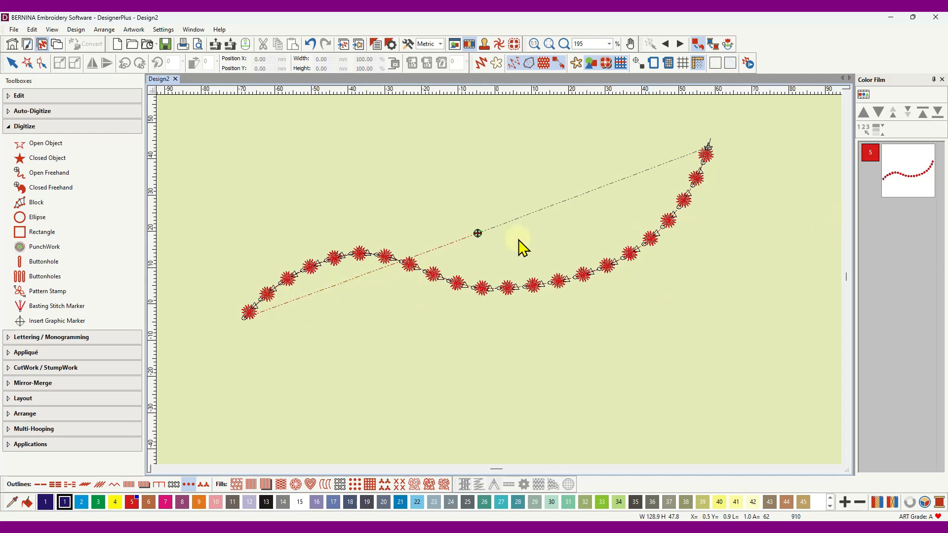
- Reshape the selected border by raising the curve point at the crest of its left half by about 5 mm
click(911, 173)
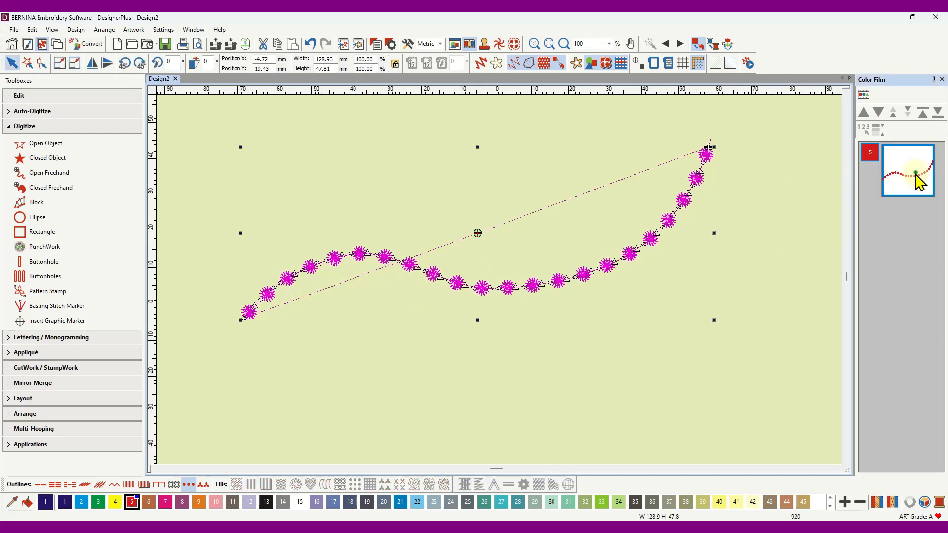
click(42, 62)
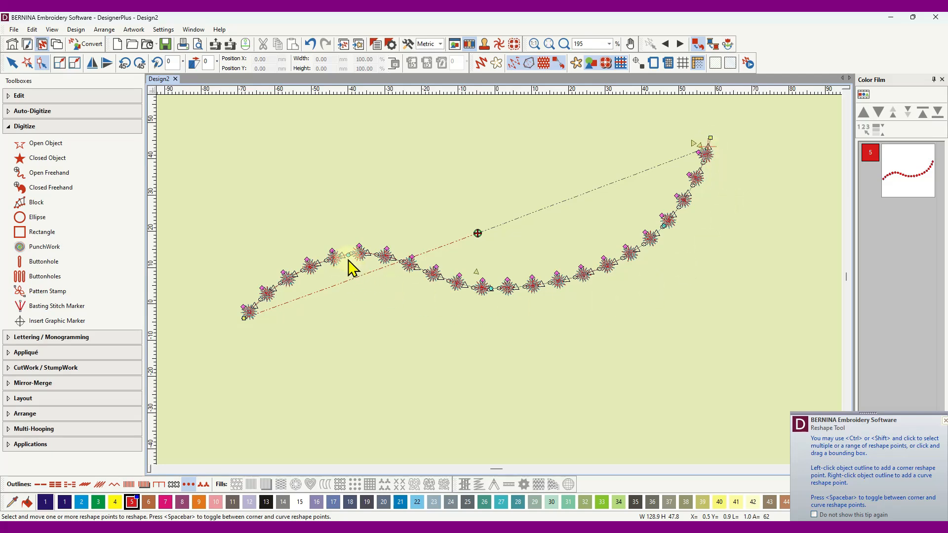
drag(350, 255, 349, 237)
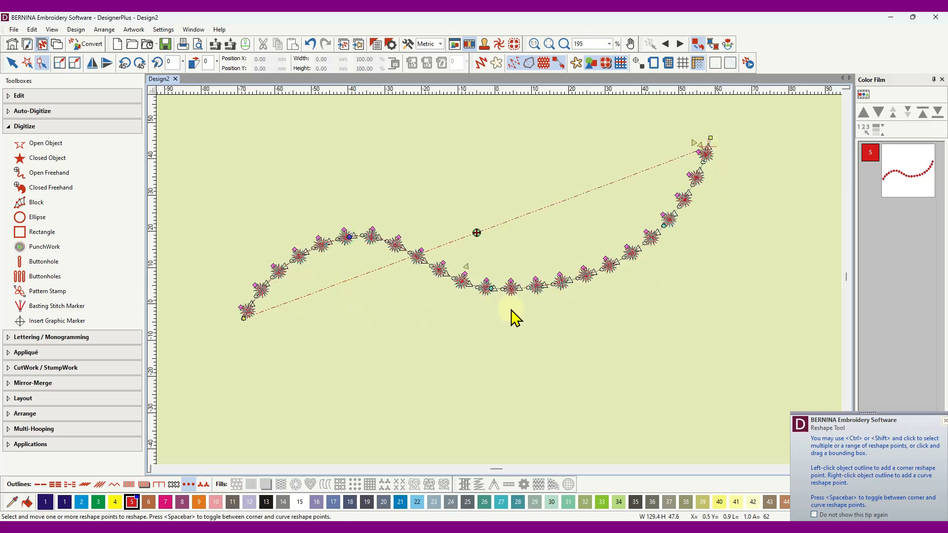
- Add a corner point mid-border and pull it up to the connecting line, and pull the curve near the left end downward
click(453, 278)
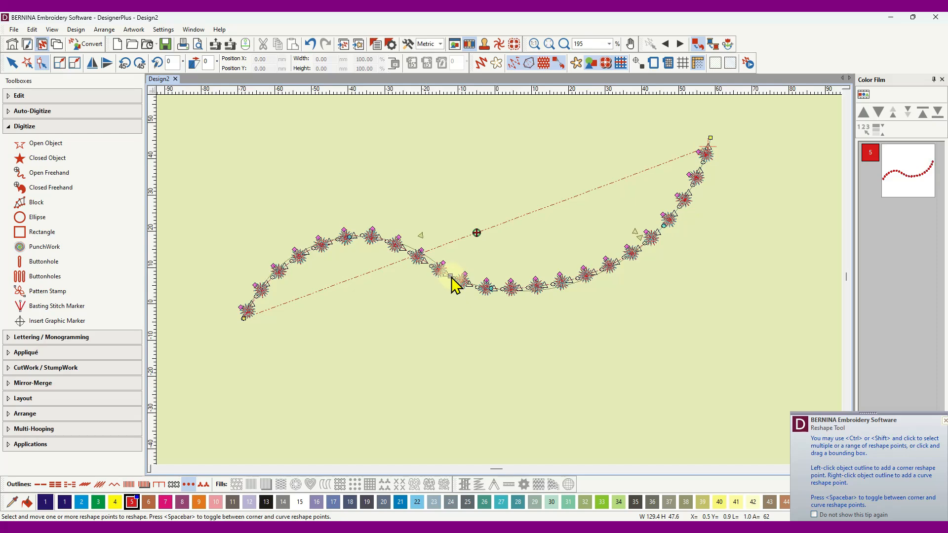
drag(453, 278, 485, 225)
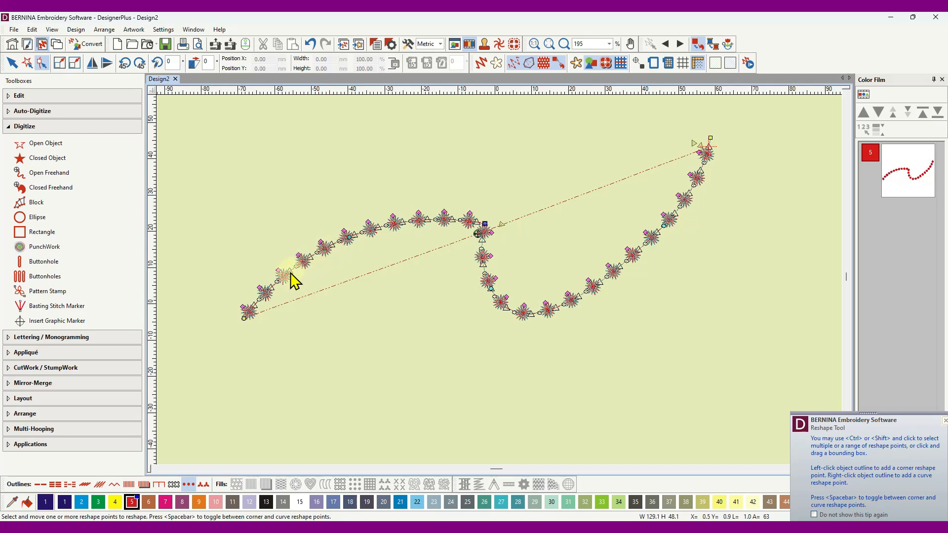
drag(294, 272, 314, 300)
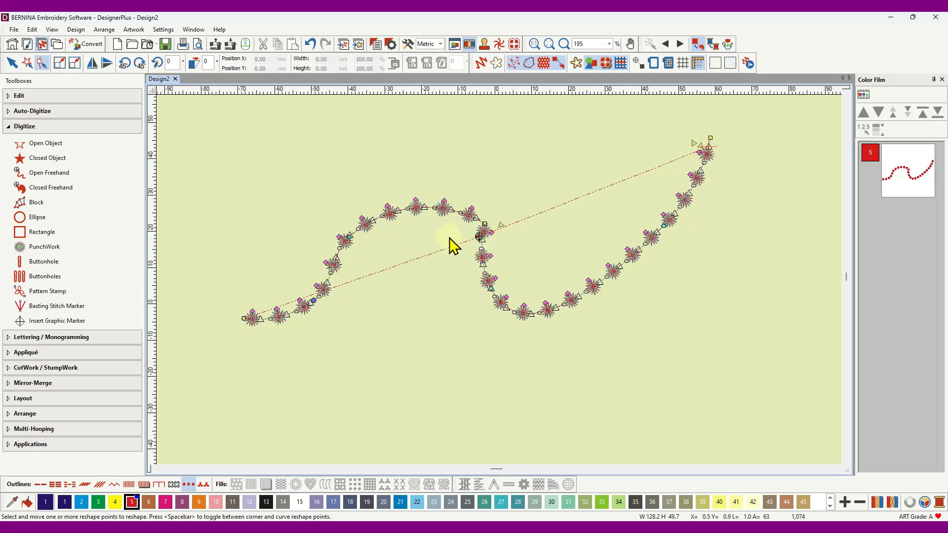
- Select the single knot at the crest of the border and slide it left along the line, then back near its original place
scroll(418, 219, up, 6)
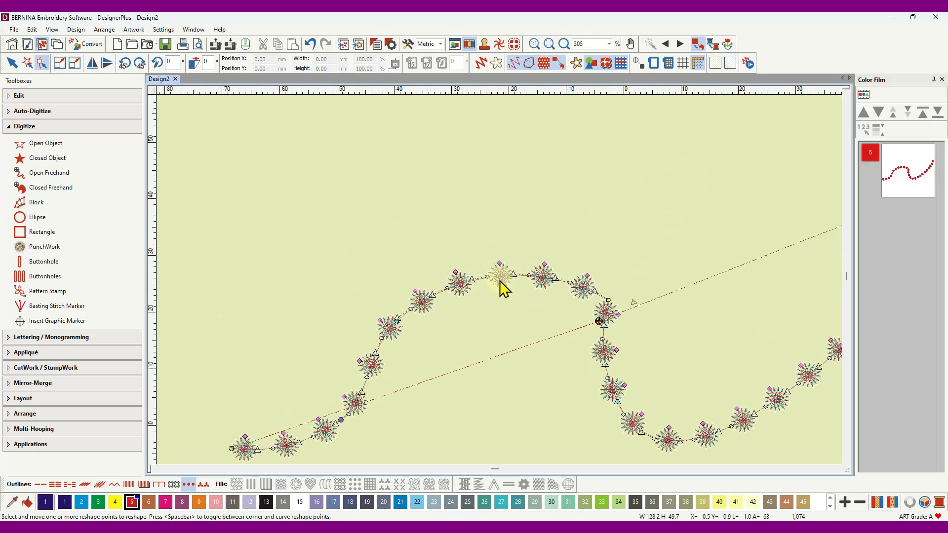
scroll(501, 289, up, 1)
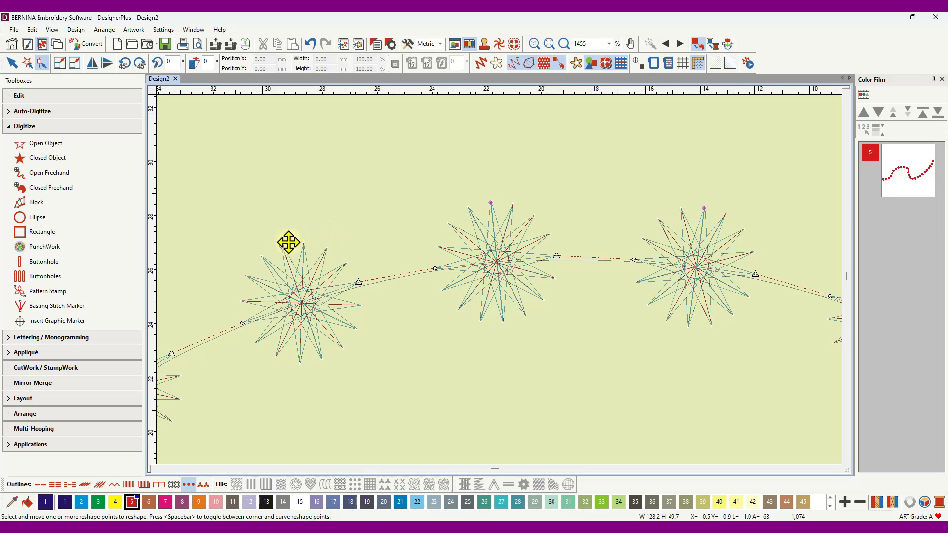
click(491, 203)
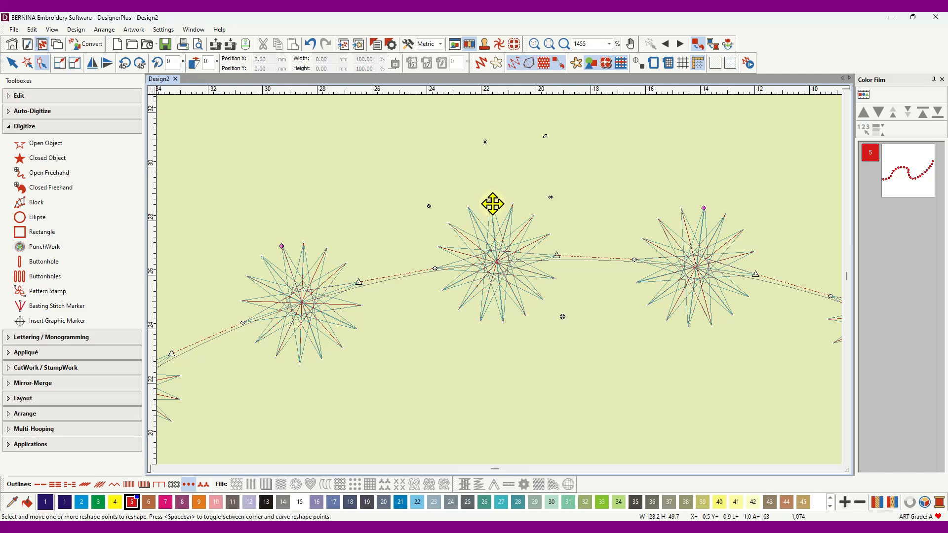
drag(491, 203, 450, 207)
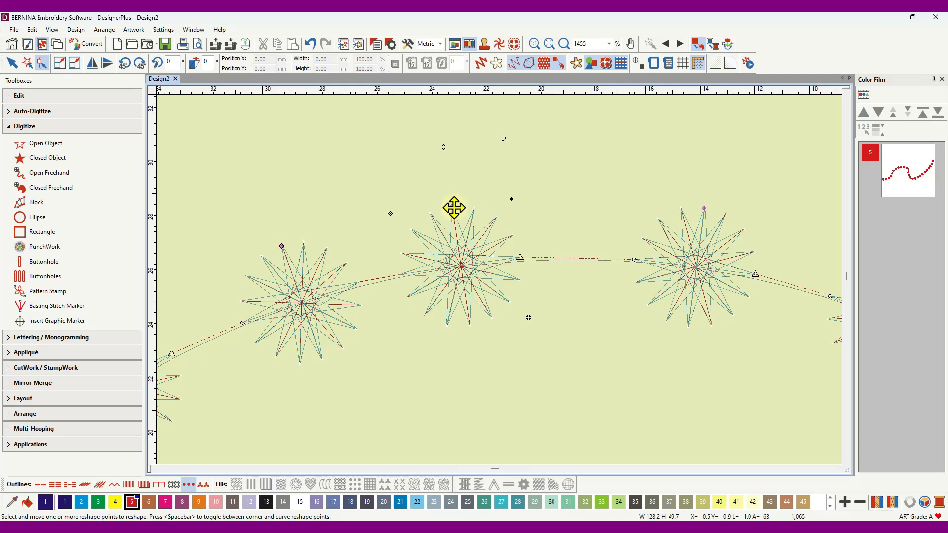
drag(453, 208, 497, 204)
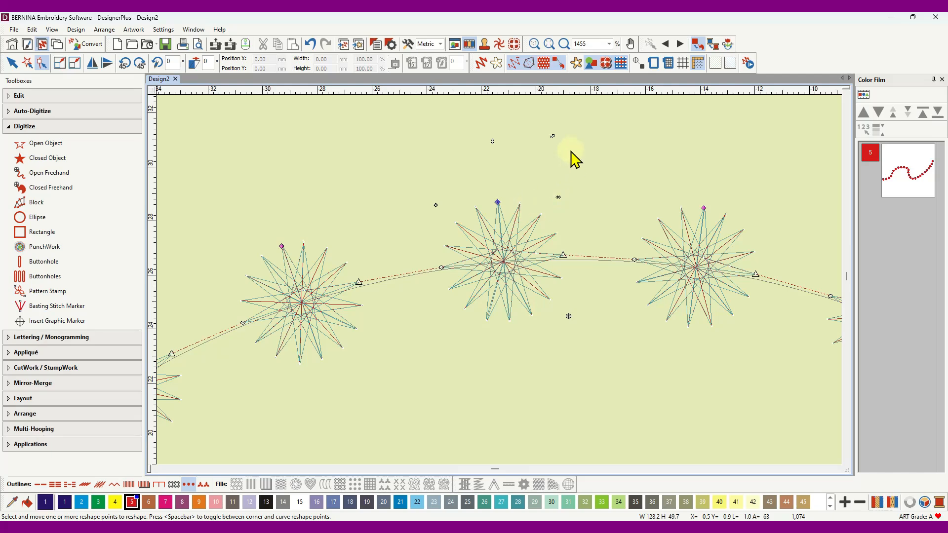
- Resize the selected crest knot with its proportional, width and height handles, leaving it slightly smaller than the neighbouring knots
drag(552, 136, 522, 172)
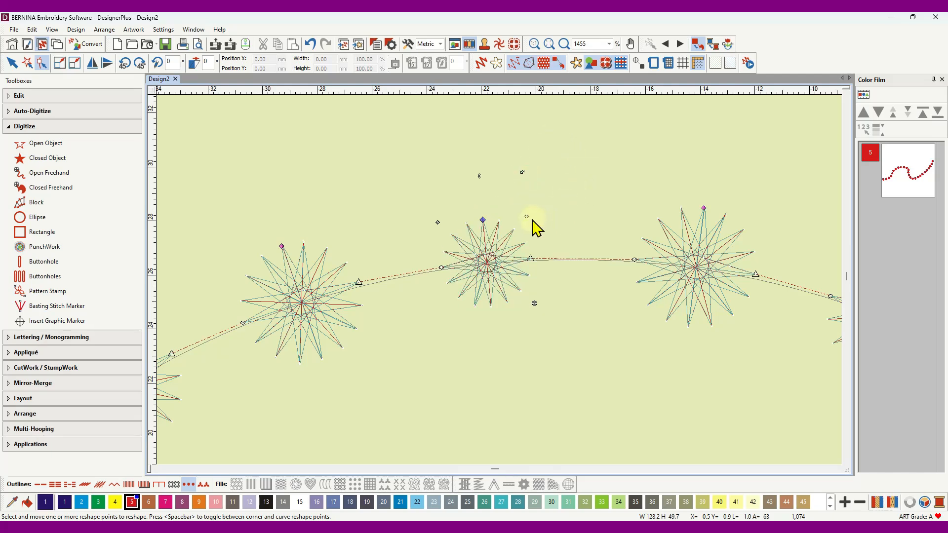
drag(528, 216, 578, 215)
drag(502, 174, 503, 127)
drag(569, 122, 546, 163)
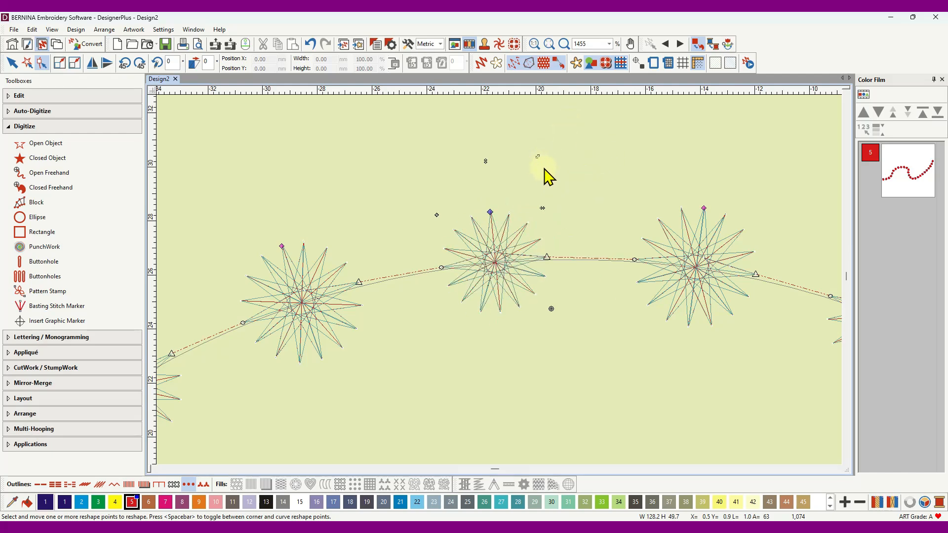
- Try skewing the selected crest knot toward the left, and undo the skew
drag(436, 217, 398, 225)
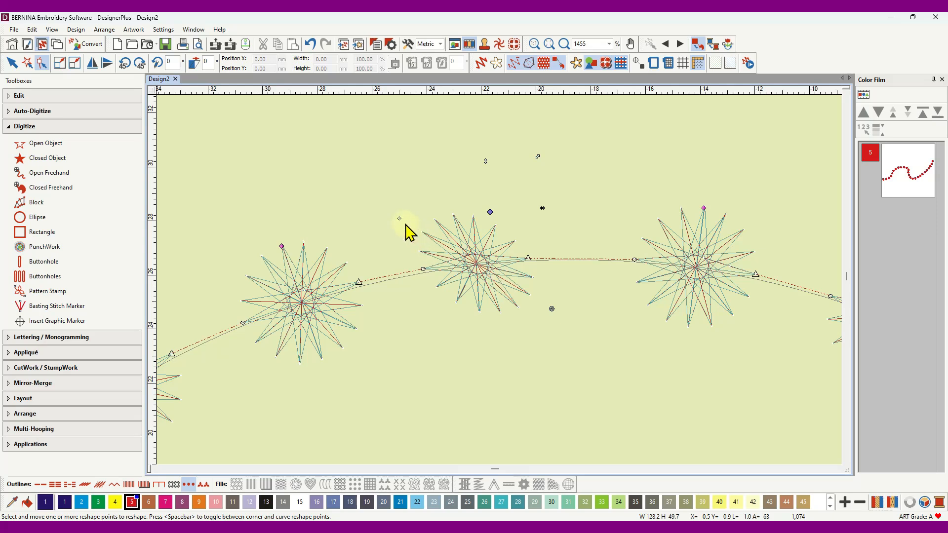
click(310, 45)
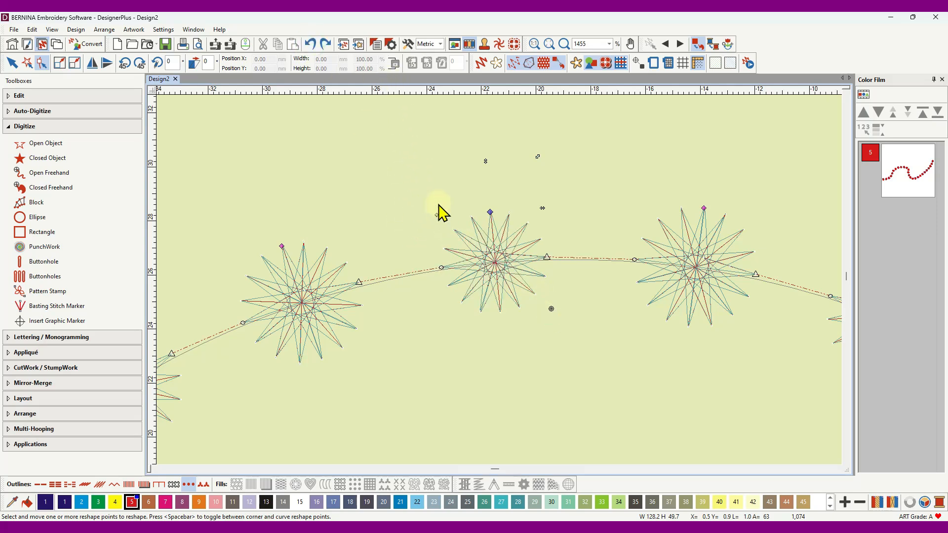
- Skew the selected crest knot toward the left and rotate it clockwise
drag(437, 217, 365, 196)
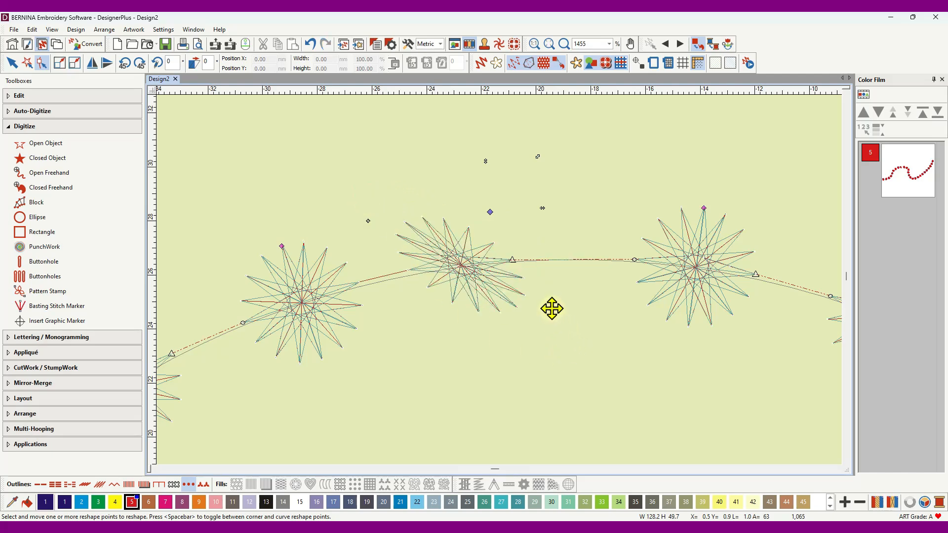
drag(552, 309, 449, 345)
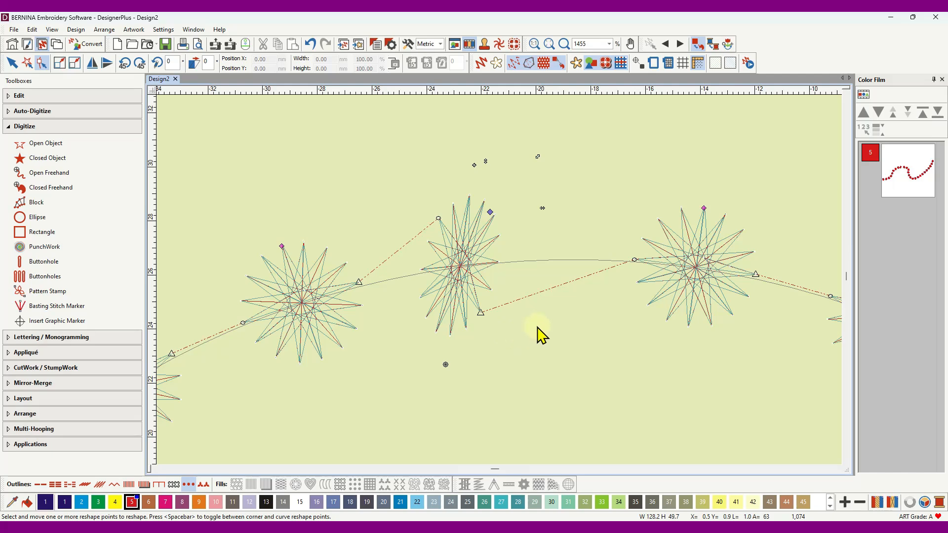
- Delete the entire open candlewicking border from the design
scroll(502, 286, down, 10)
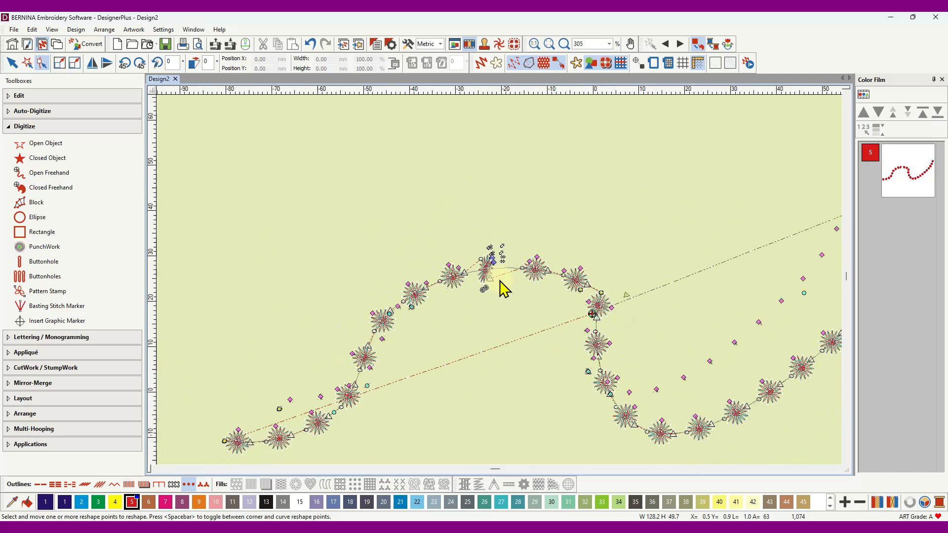
click(12, 63)
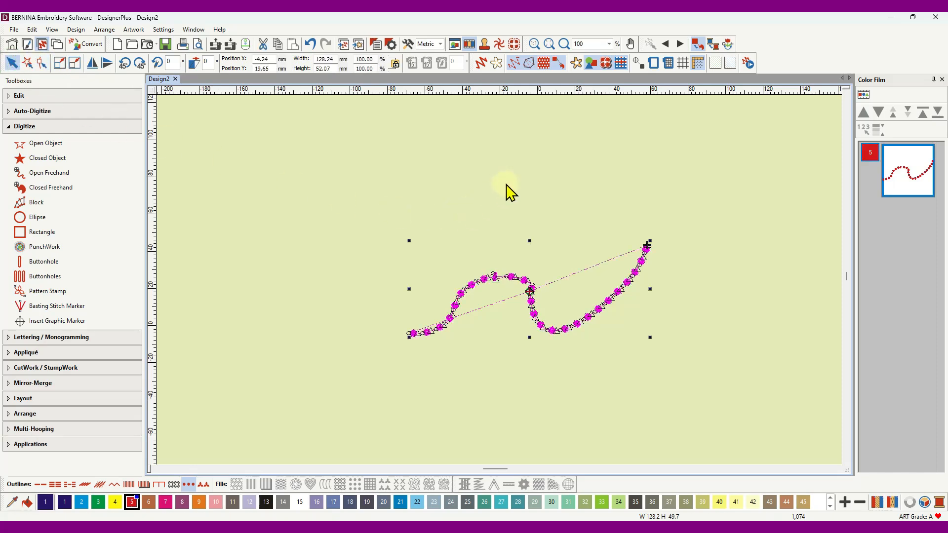
key(Delete)
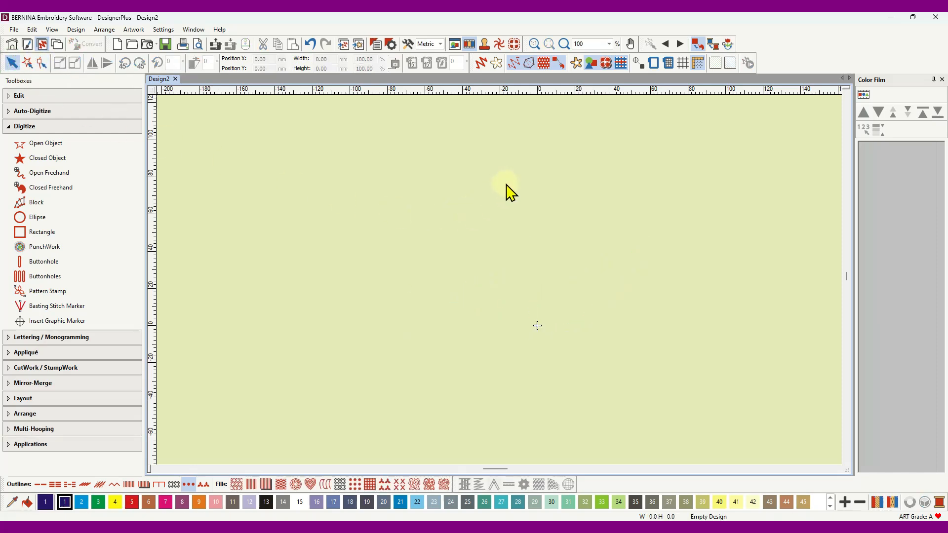
- Digitize a closed candlewicking outline from eight points, mixing curves and corners, about 94 mm wide and 103 mm high
click(46, 160)
click(432, 270)
click(446, 210)
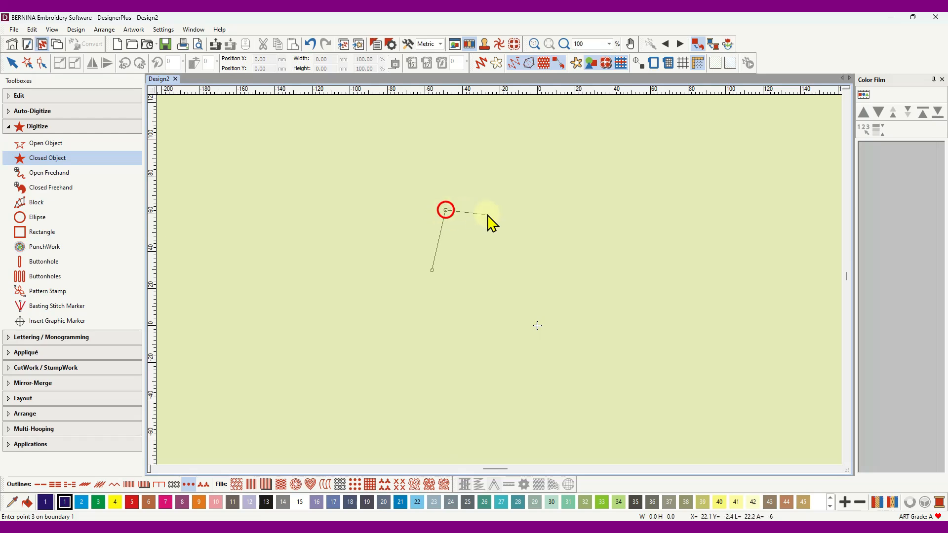
click(497, 229)
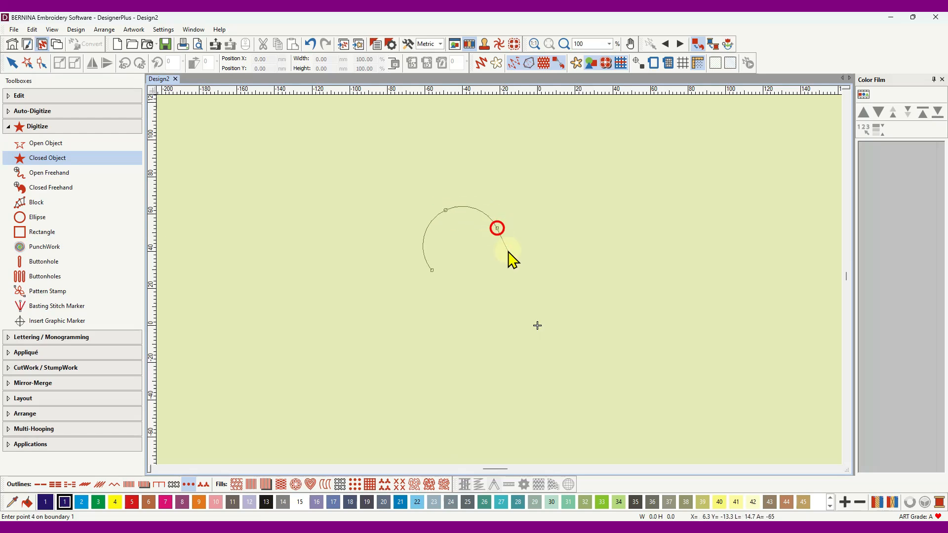
click(463, 278)
click(556, 306)
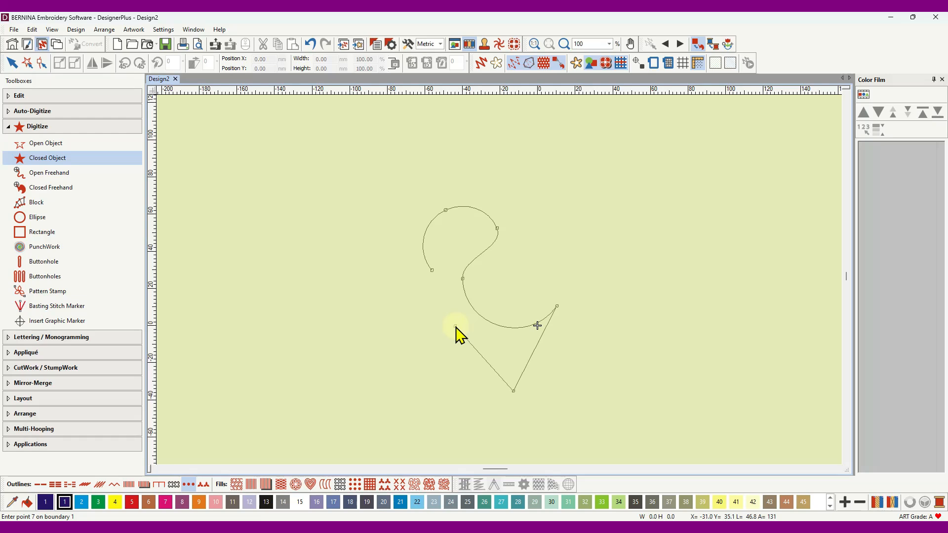
click(455, 326)
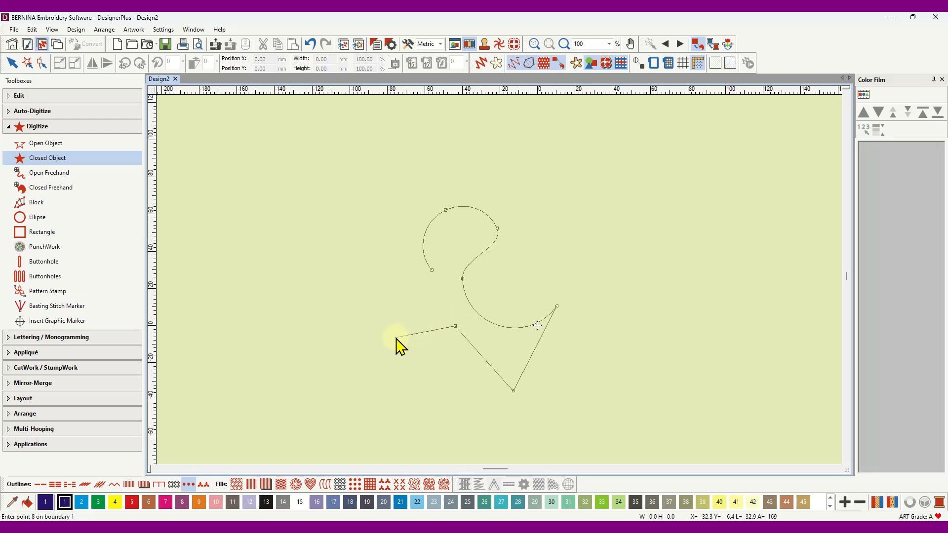
click(387, 297)
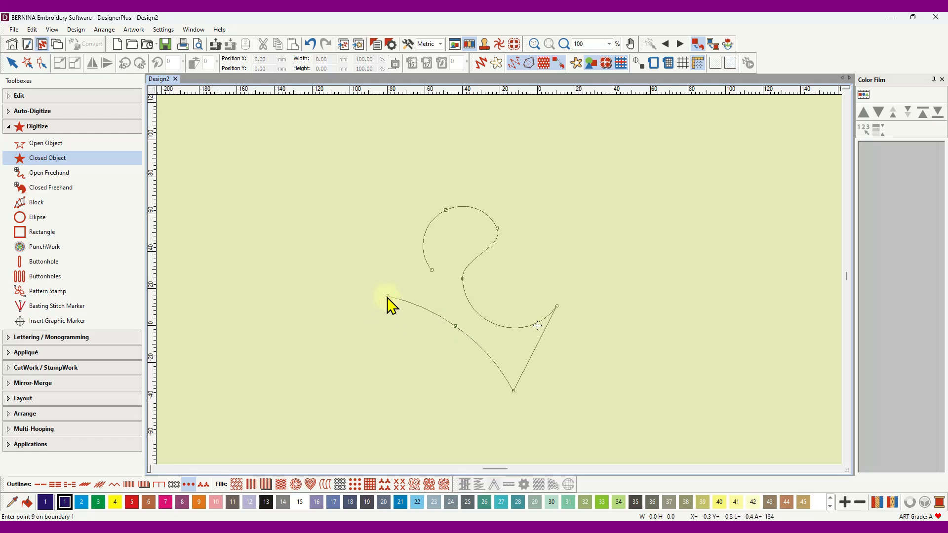
key(Return)
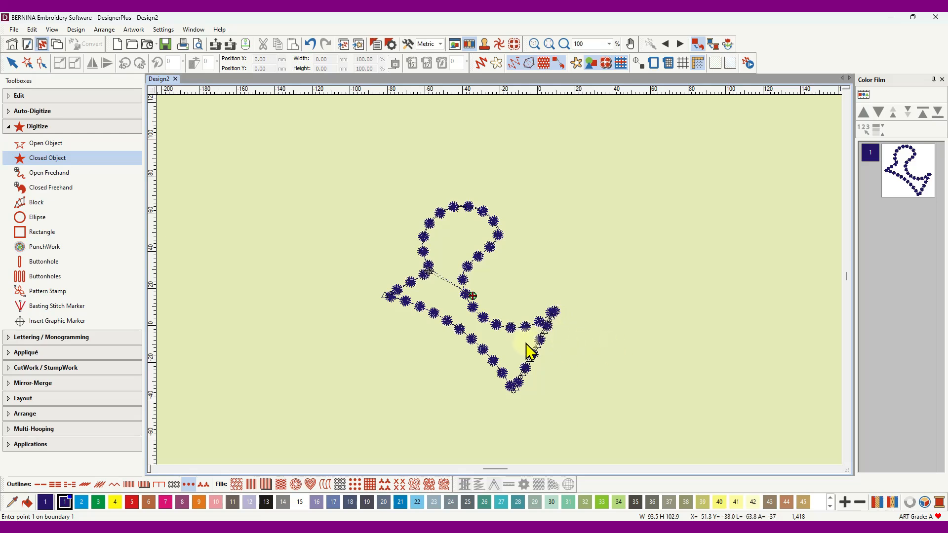
- Set the knot size of the closed candlewicking outline to 4.5 mm and check the knots in stitch view
click(903, 190)
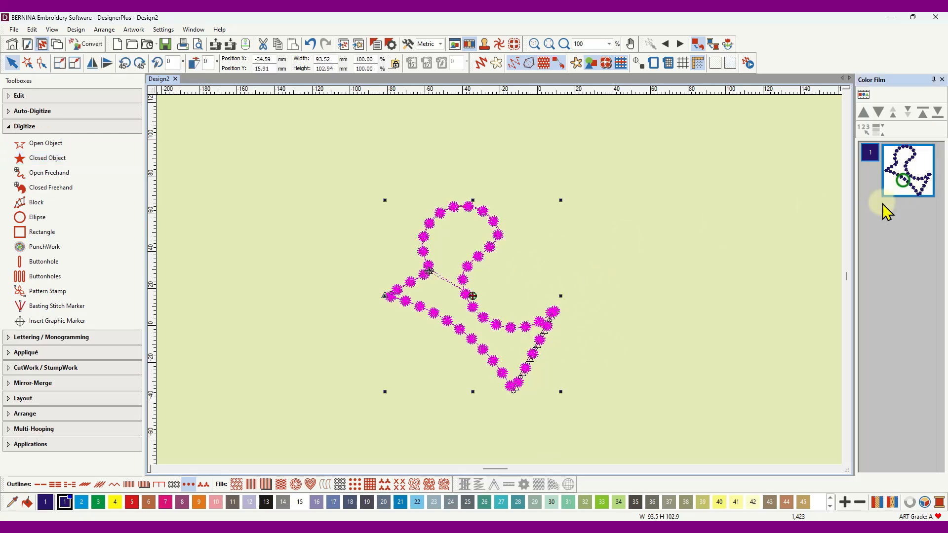
right_click(524, 267)
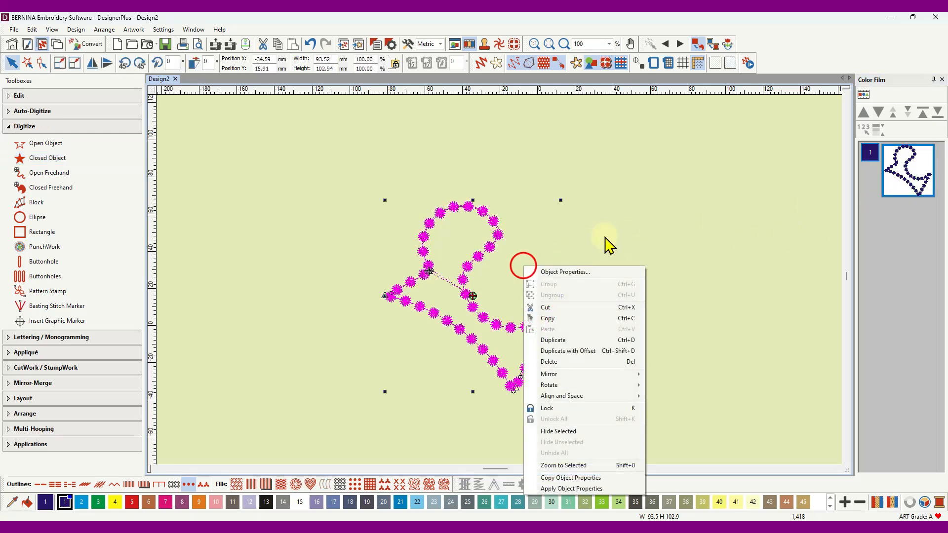
click(593, 272)
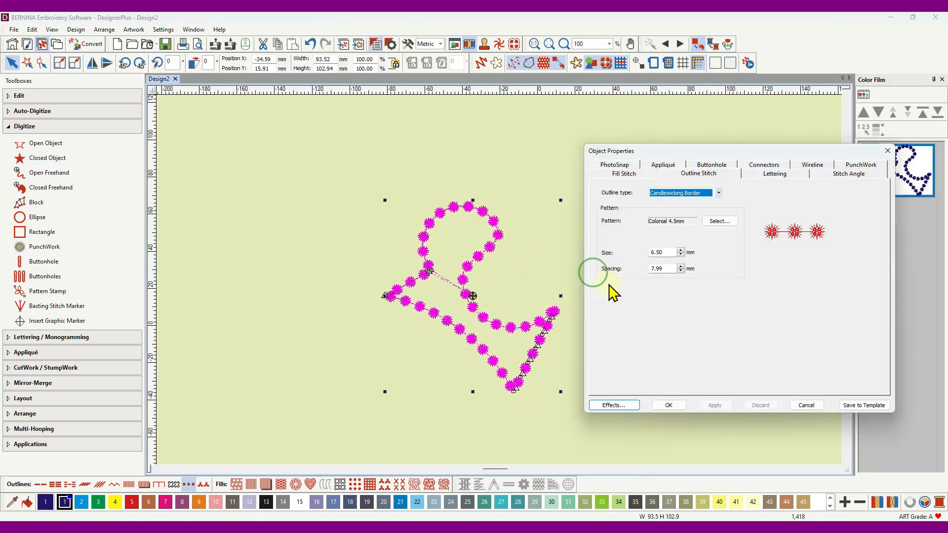
click(668, 252)
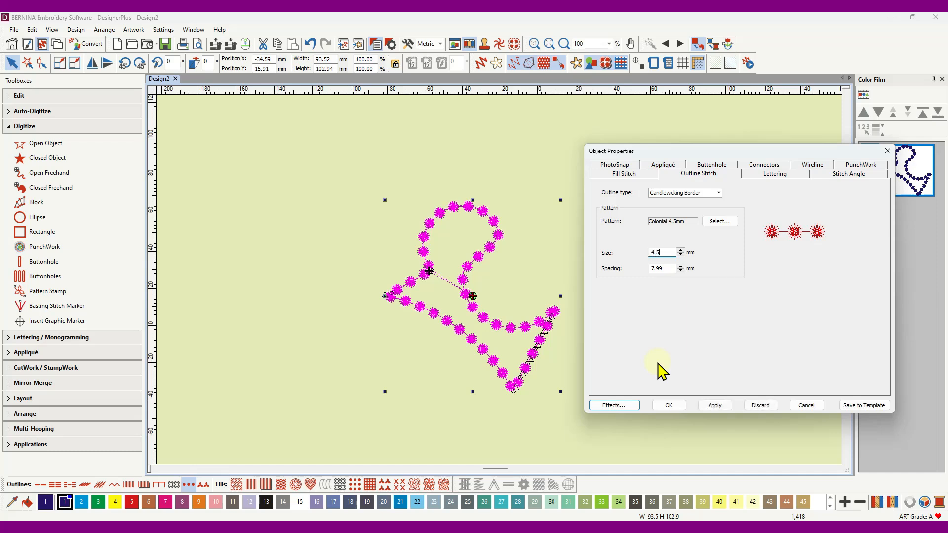
click(714, 407)
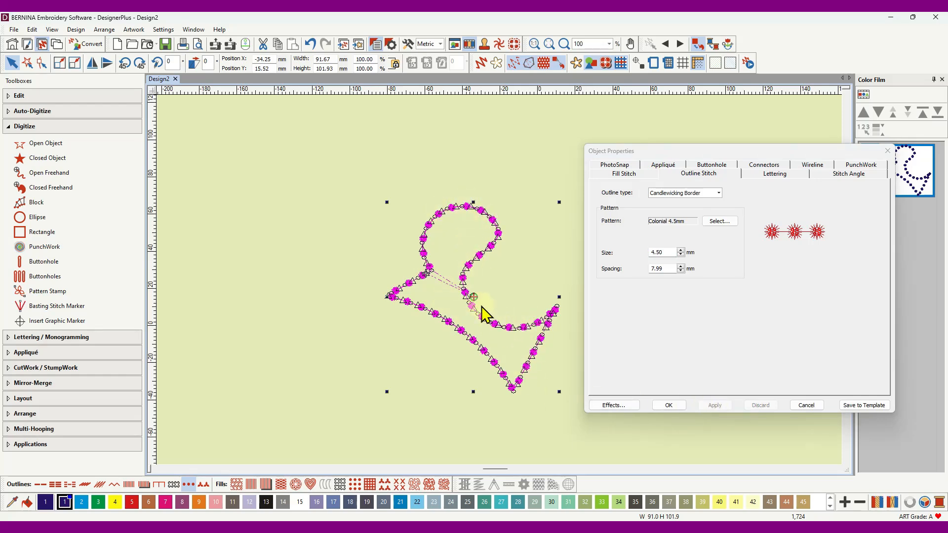
scroll(481, 272, up, 4)
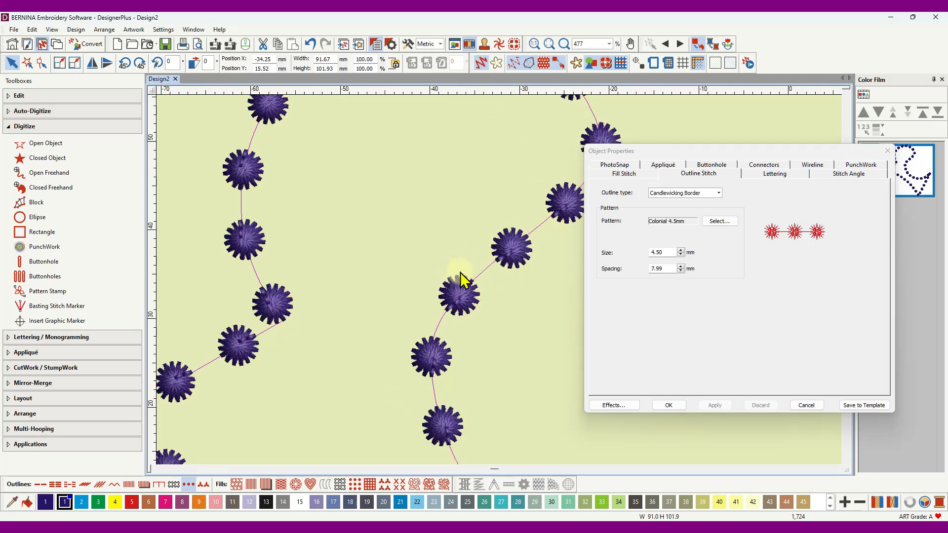
scroll(472, 339, down, 1)
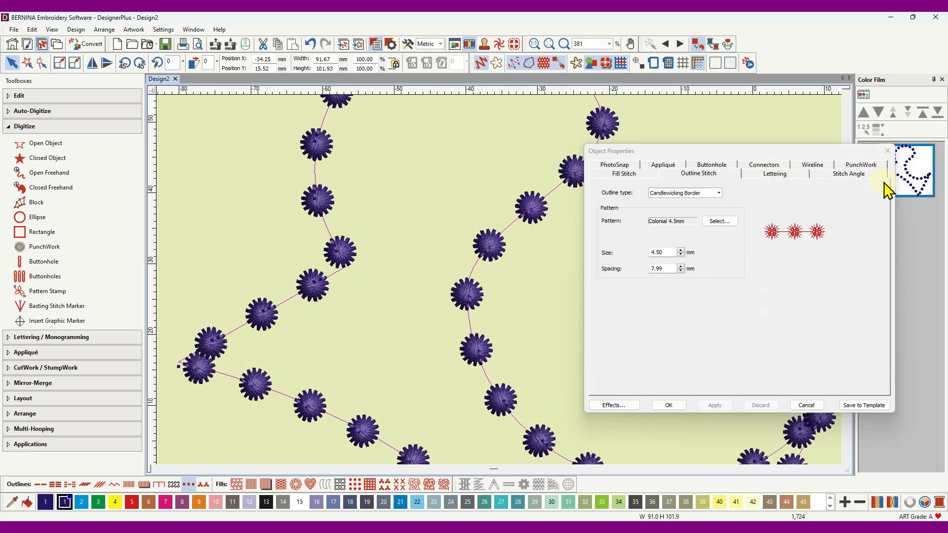
click(887, 151)
- Reshape the outline by sliding the two knots above its left corner slightly up along the edge, away from the corner
scroll(499, 283, down, 2)
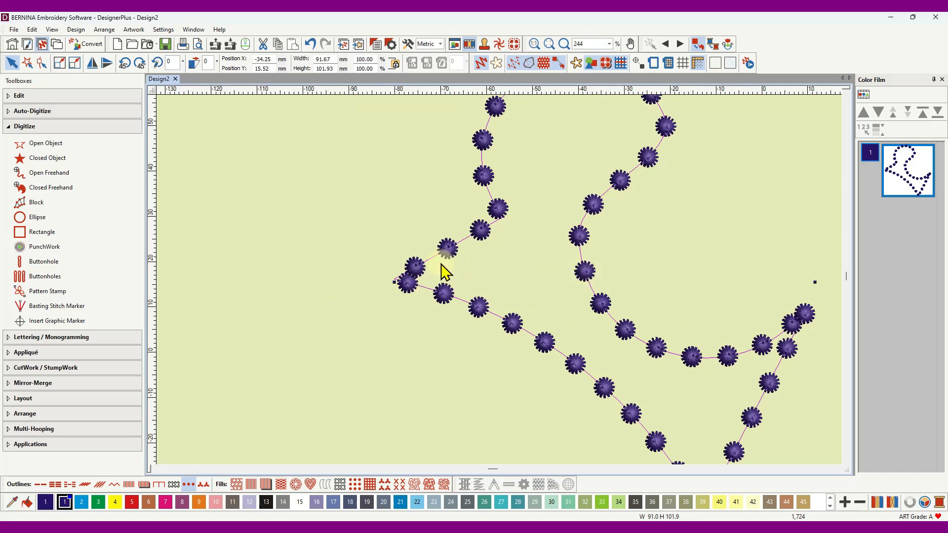
click(40, 63)
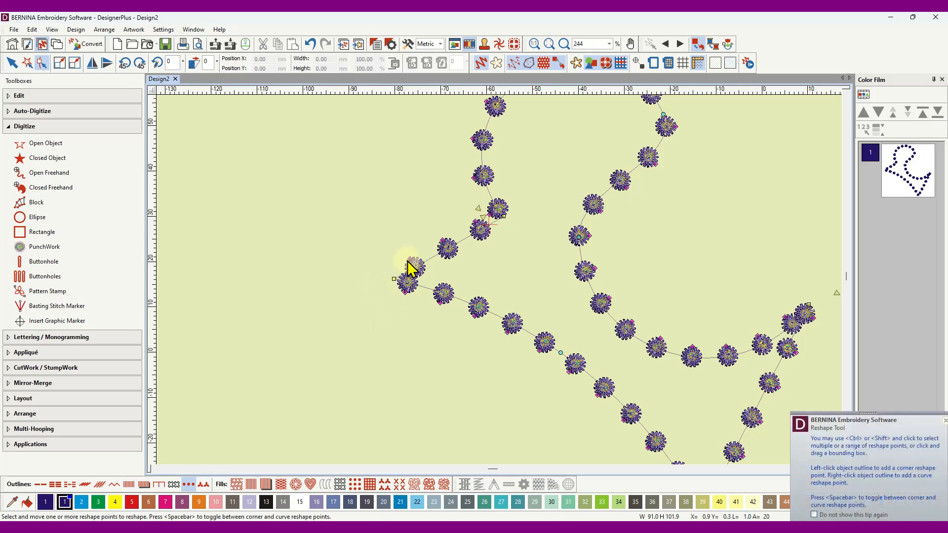
drag(413, 260, 423, 261)
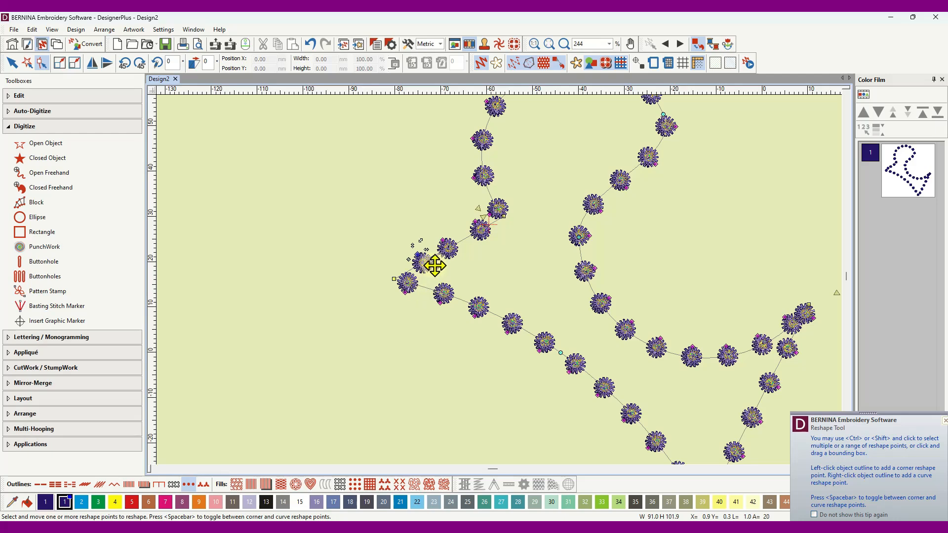
scroll(501, 287, up, 5)
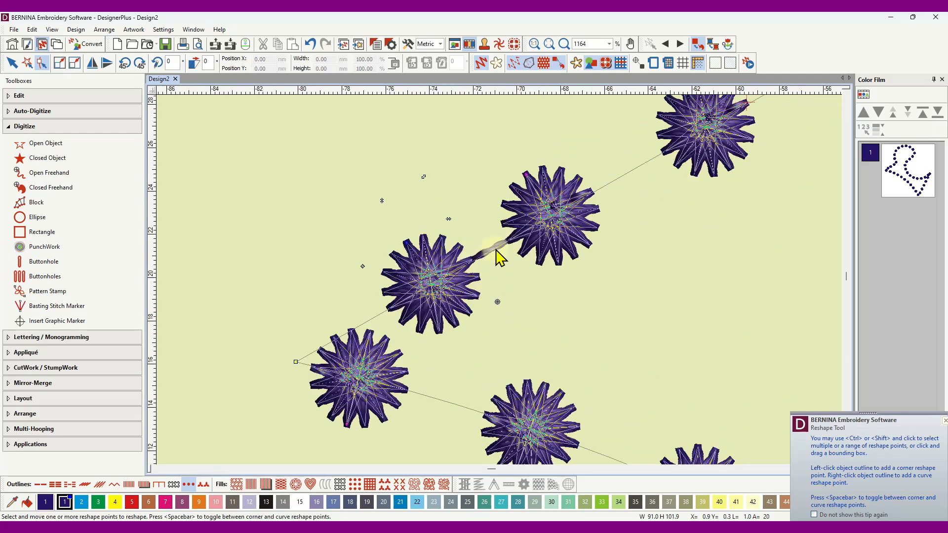
drag(524, 170, 536, 168)
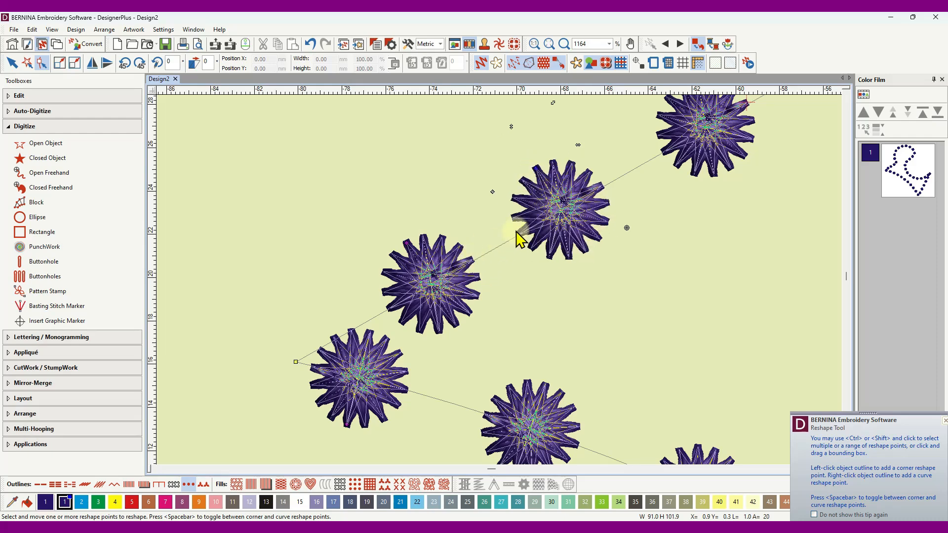
- Move the nearest knot onto the outline's left corner and slide the next five lower-edge knots toward it for even spacing
scroll(523, 296, down, 5)
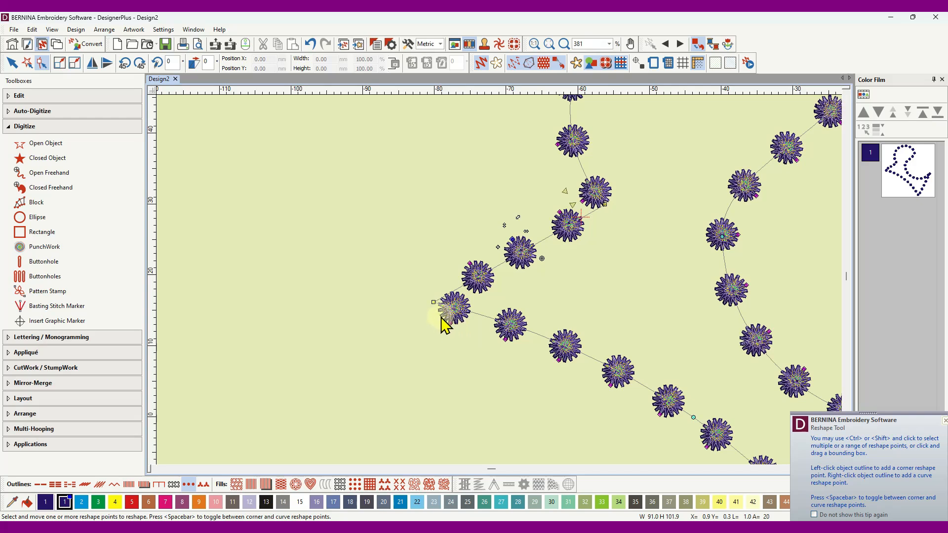
drag(451, 325, 434, 316)
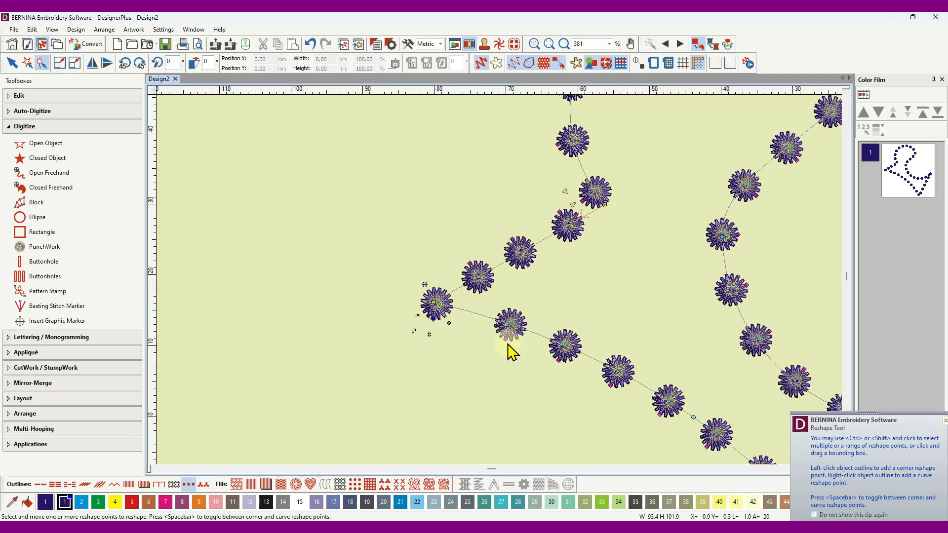
drag(505, 341, 492, 335)
drag(558, 362, 545, 359)
drag(610, 388, 601, 384)
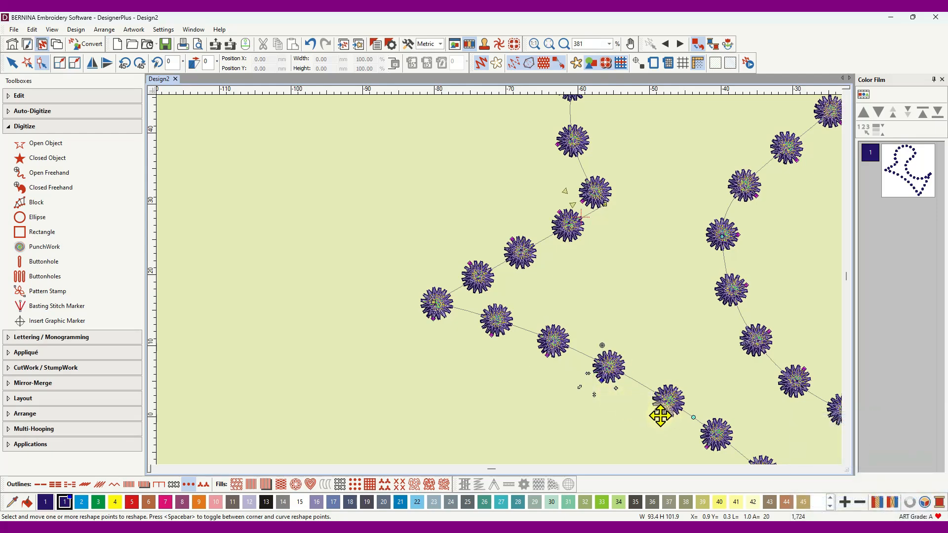
drag(660, 416, 652, 412)
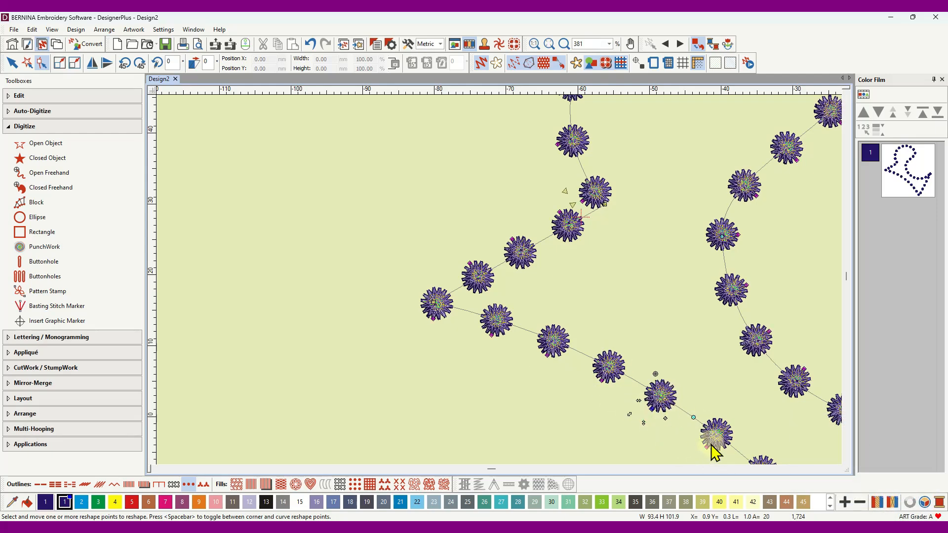
drag(706, 445, 701, 442)
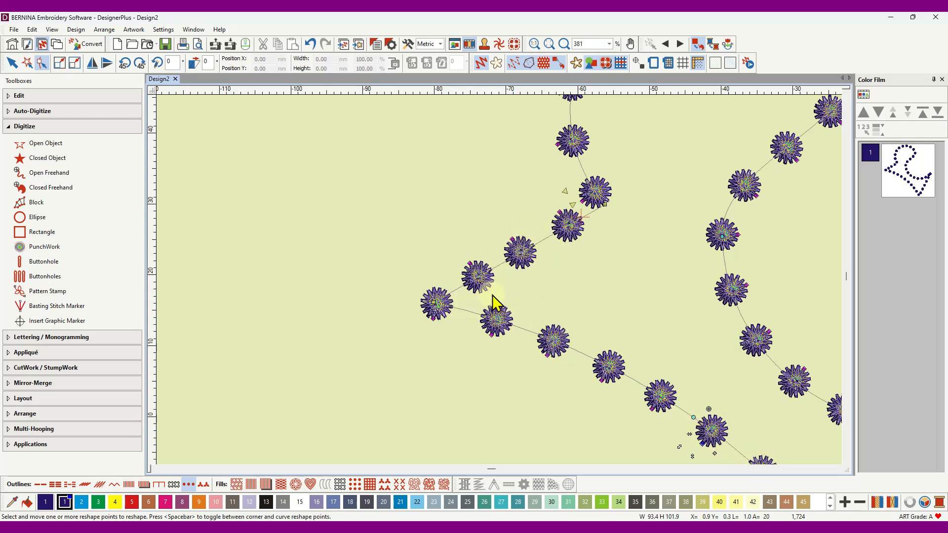
- Slide the knot overlapping the right corner knot down along the curve, and back up slightly to balance its spacing
scroll(499, 288, down, 3)
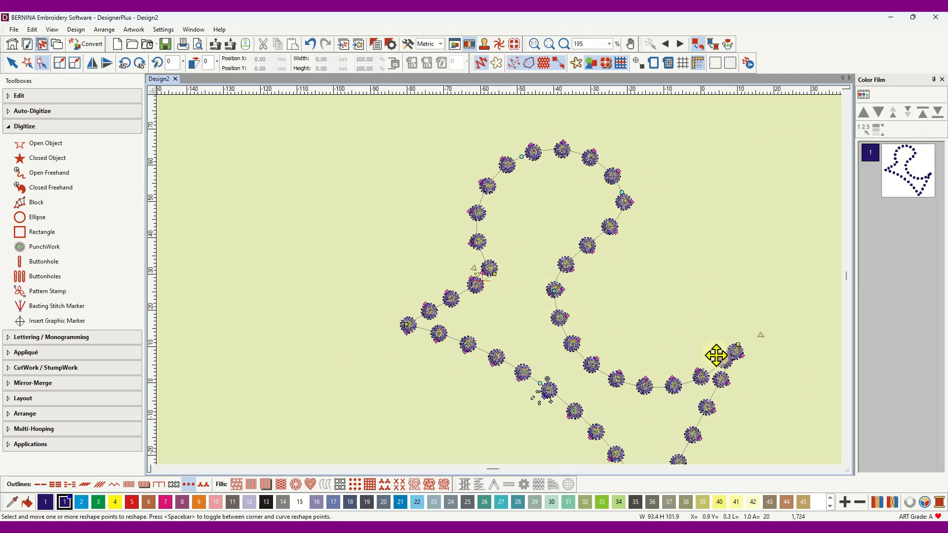
scroll(736, 355, up, 7)
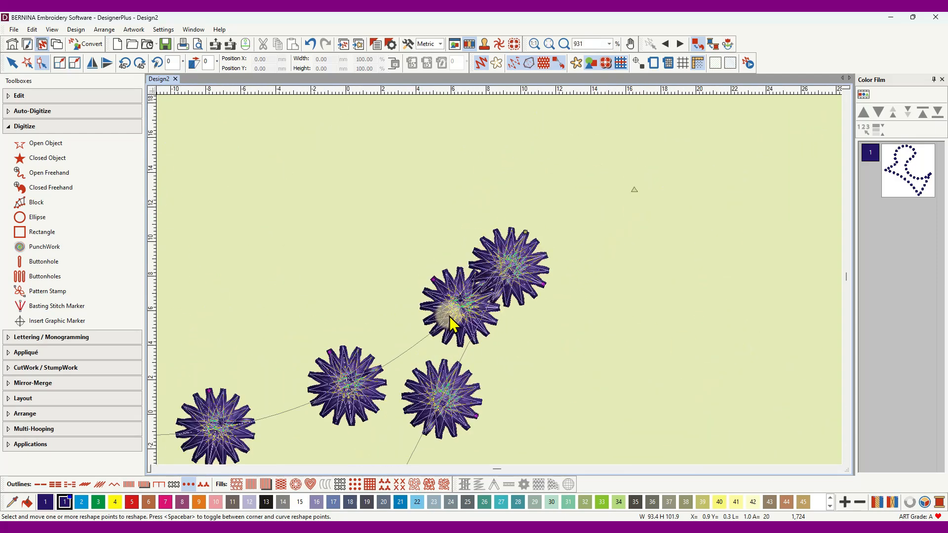
drag(432, 280, 385, 298)
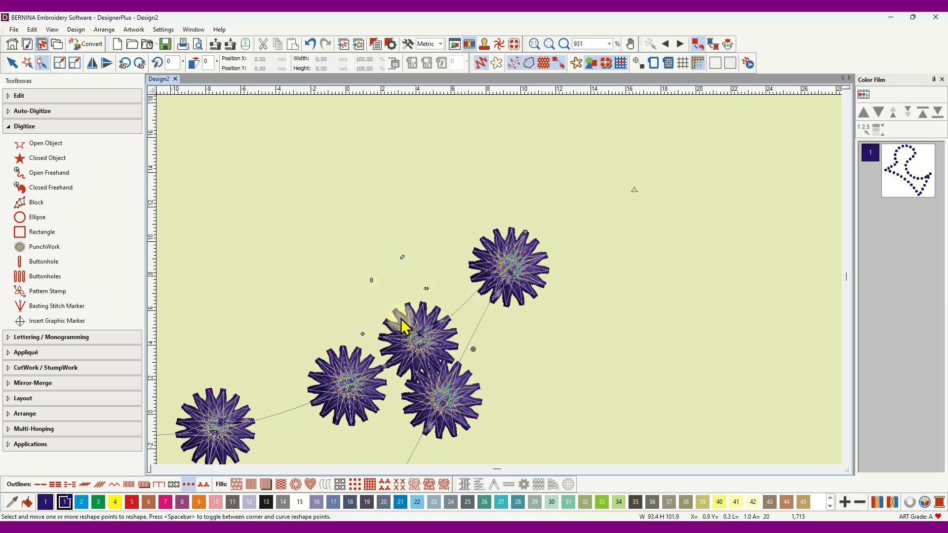
drag(396, 311, 415, 296)
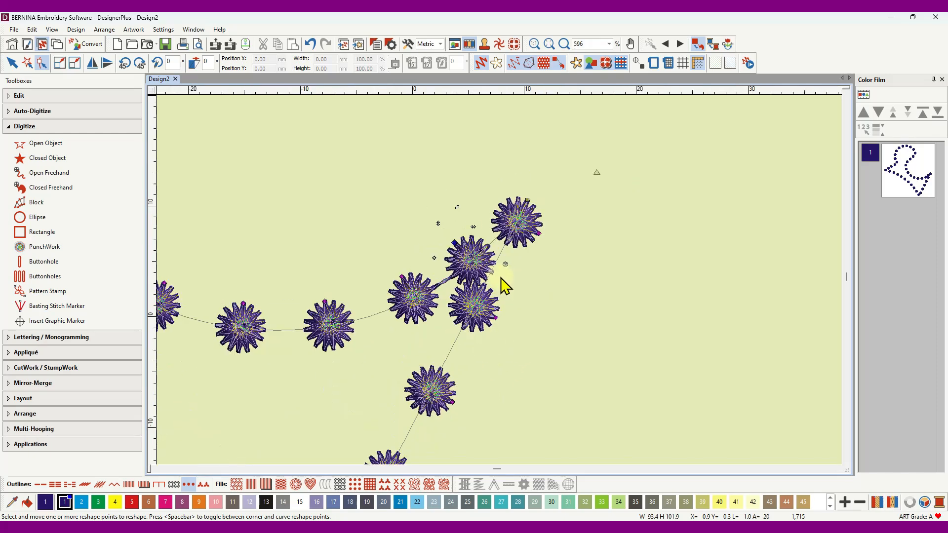
- Add a curve point on the straight edge below the right corner and pull it outward to separate the crowded knots
scroll(496, 360, down, 2)
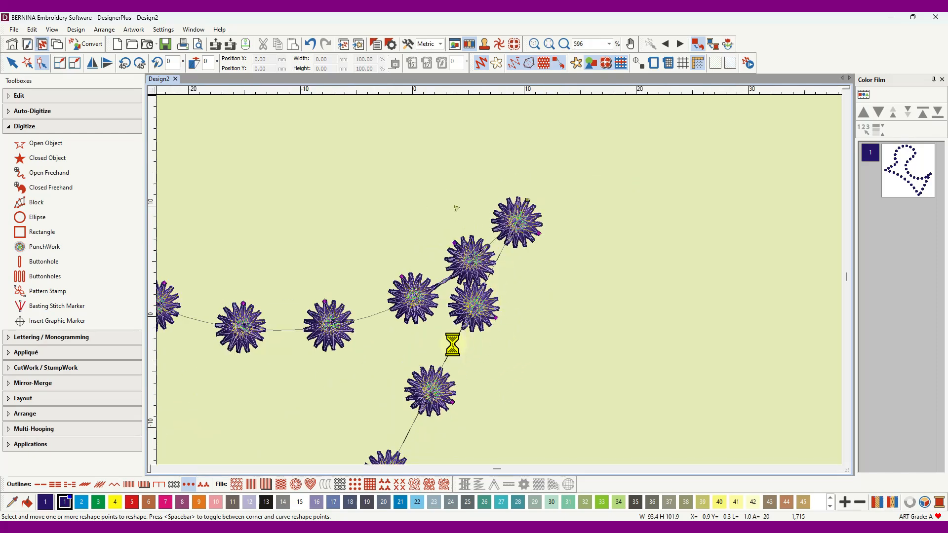
drag(451, 347, 471, 355)
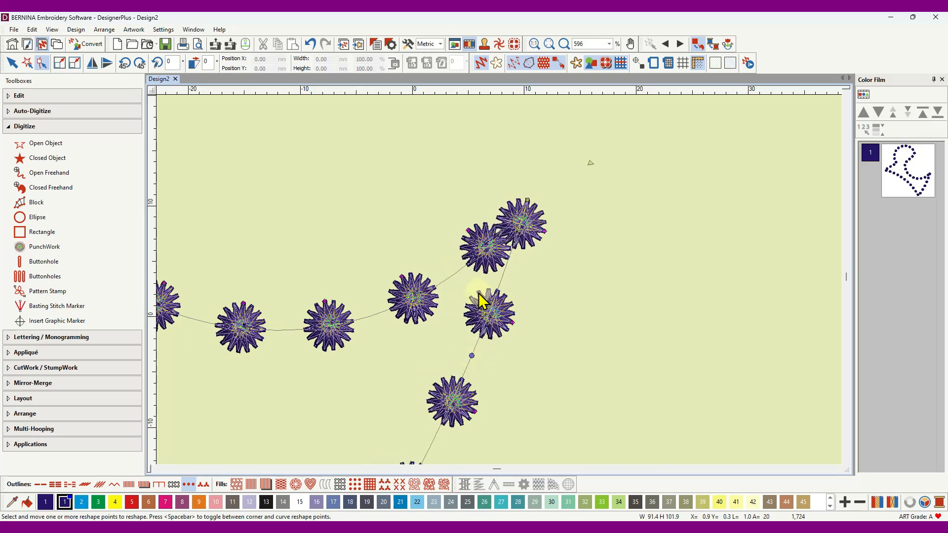
drag(470, 356, 487, 363)
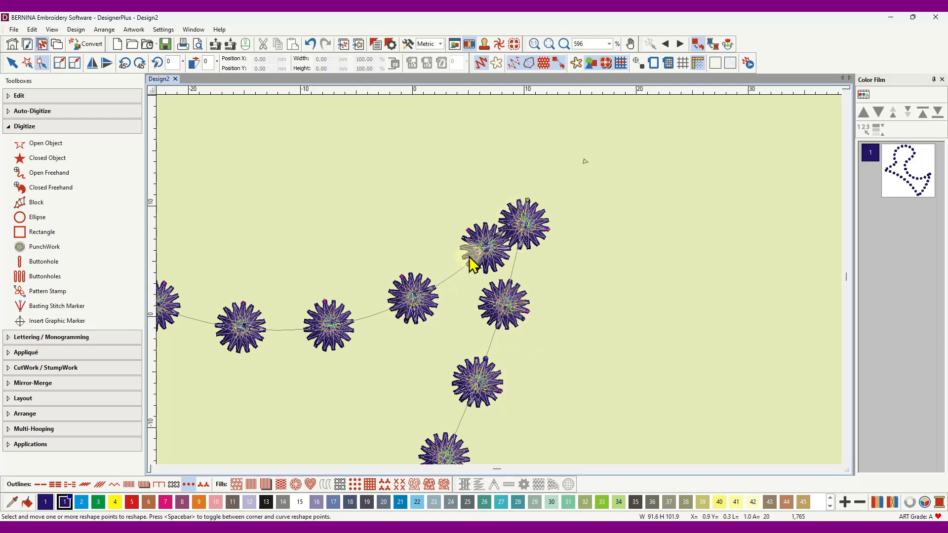
- Slide the knot overlapping the right corner knot down along the curve, away from the corner
drag(470, 232, 460, 242)
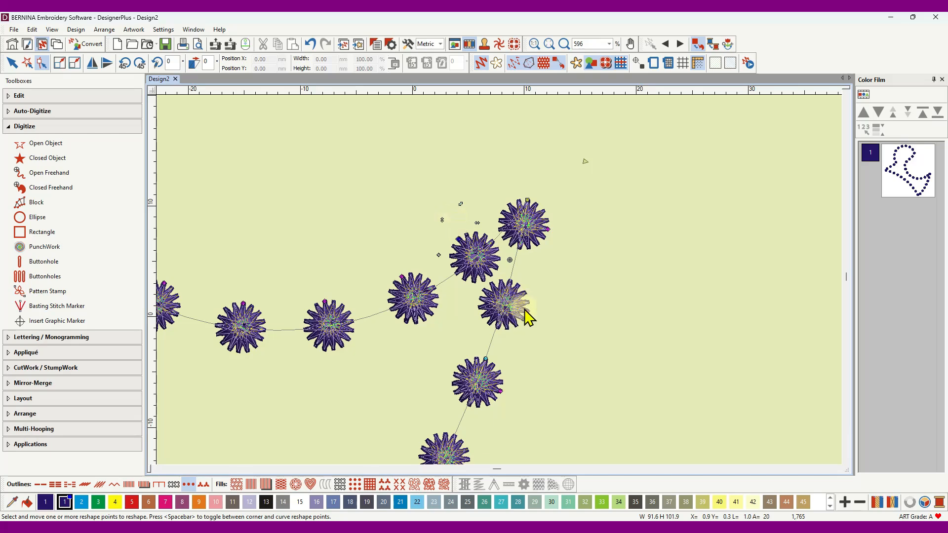
scroll(553, 245, down, 1)
scroll(503, 291, down, 4)
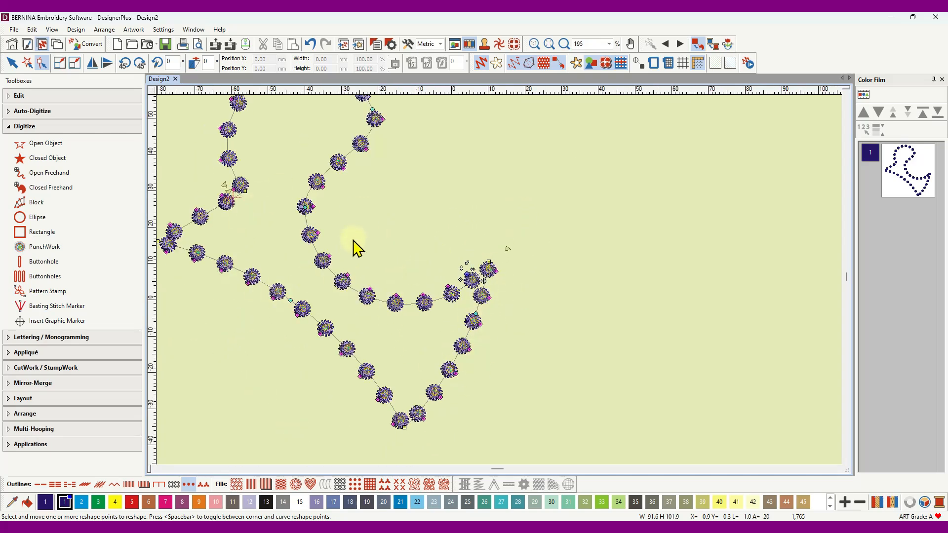
scroll(501, 279, down, 3)
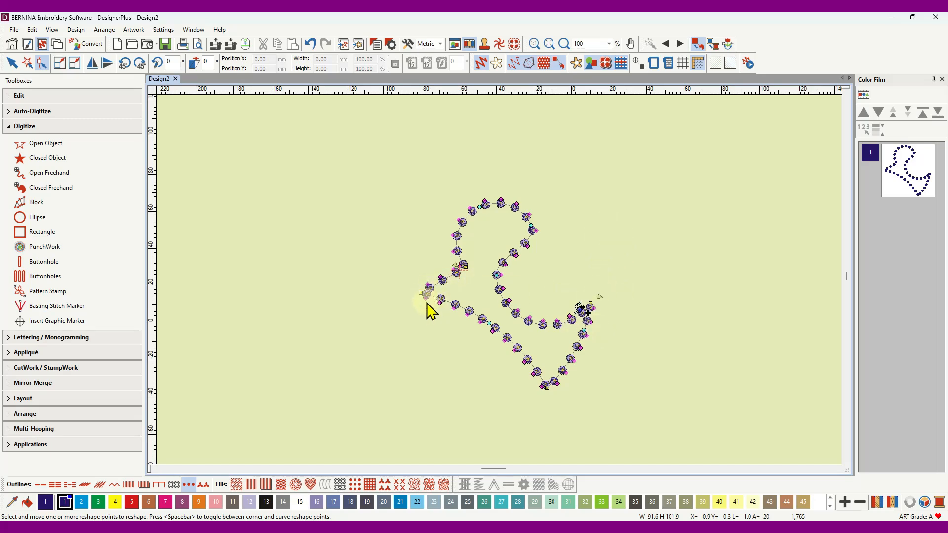
- Move the nearest knot onto the outline's left corner and slide the next three lower-edge knots toward it for even spacing
scroll(425, 296, up, 3)
scroll(512, 282, up, 2)
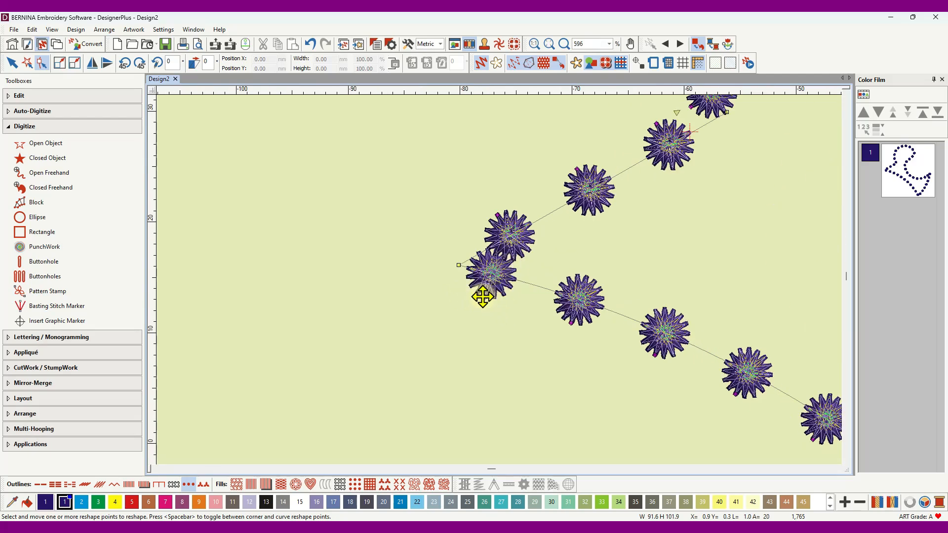
drag(484, 297, 455, 283)
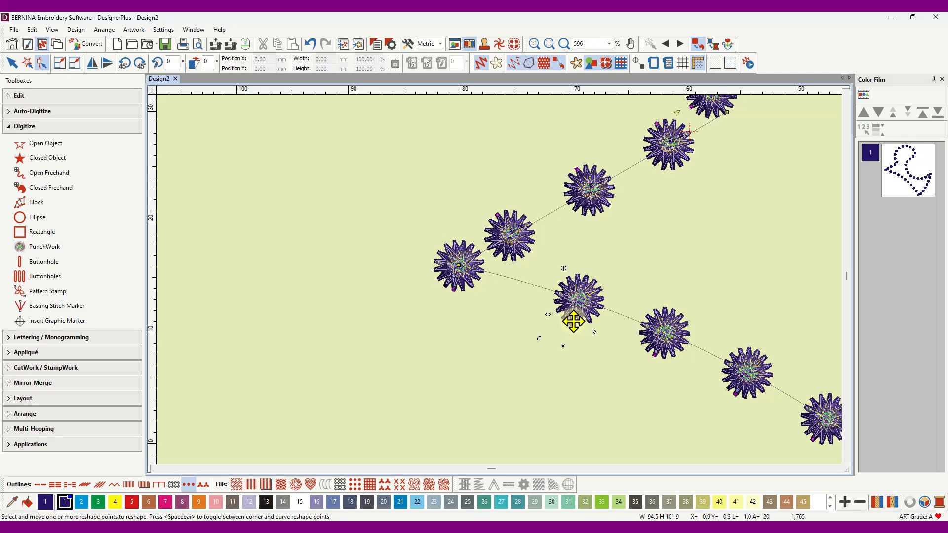
drag(573, 322, 540, 313)
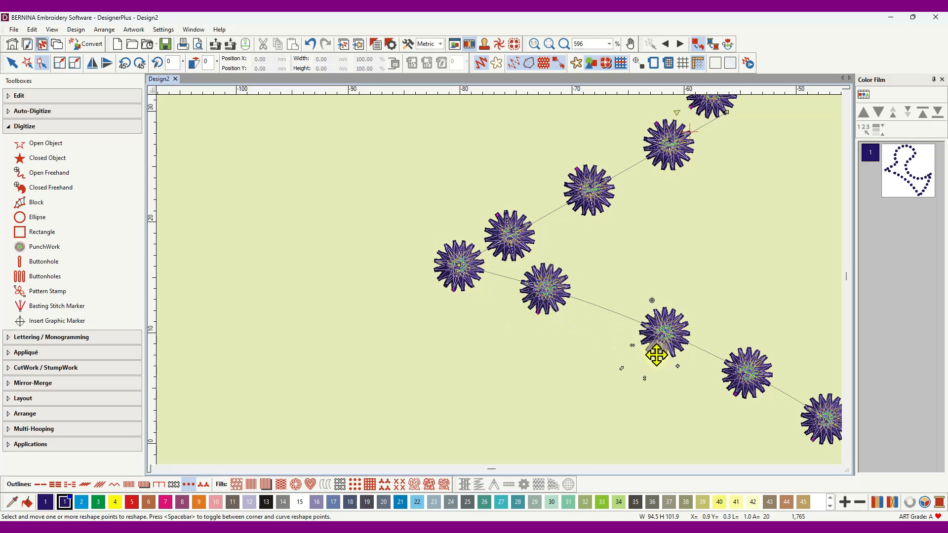
drag(656, 355, 635, 346)
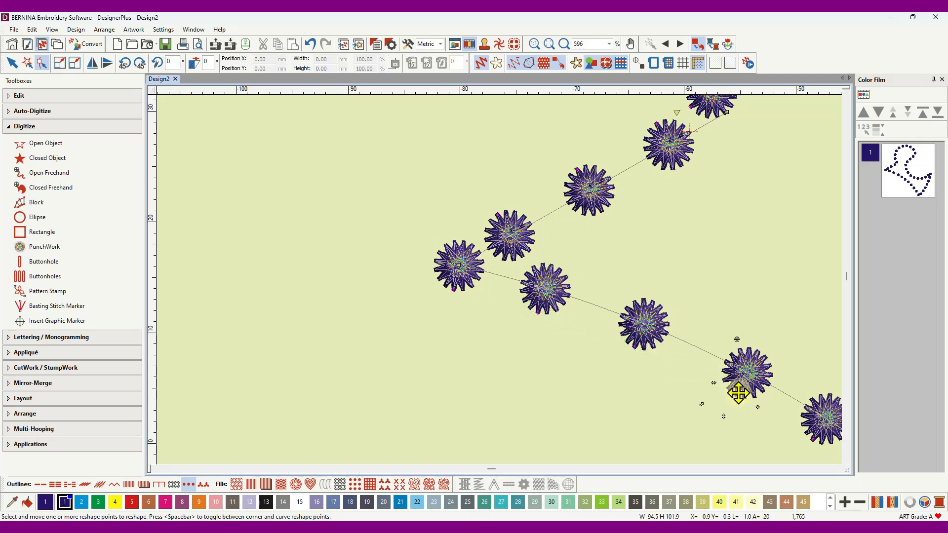
drag(738, 393, 718, 384)
- Cut the closed outline open at its left corner with the Knife tool
scroll(659, 291, down, 6)
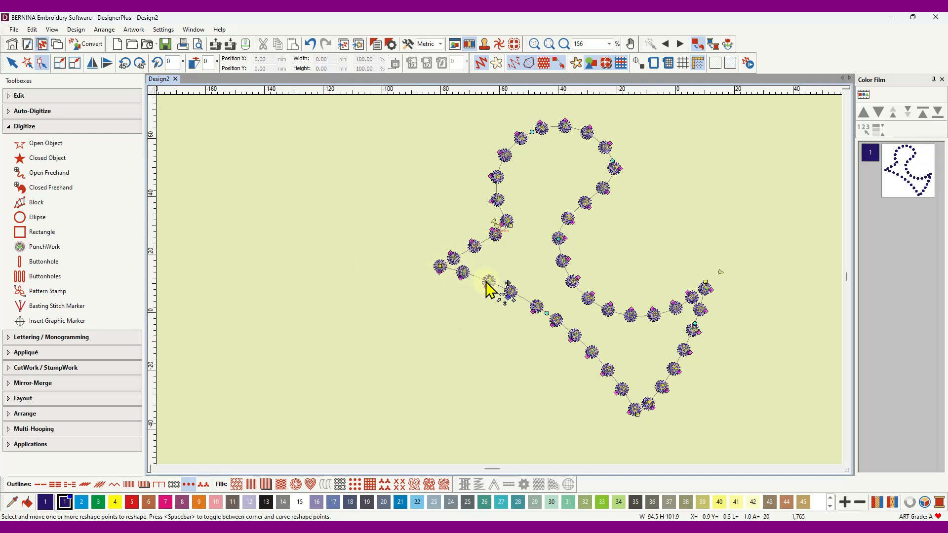
click(11, 64)
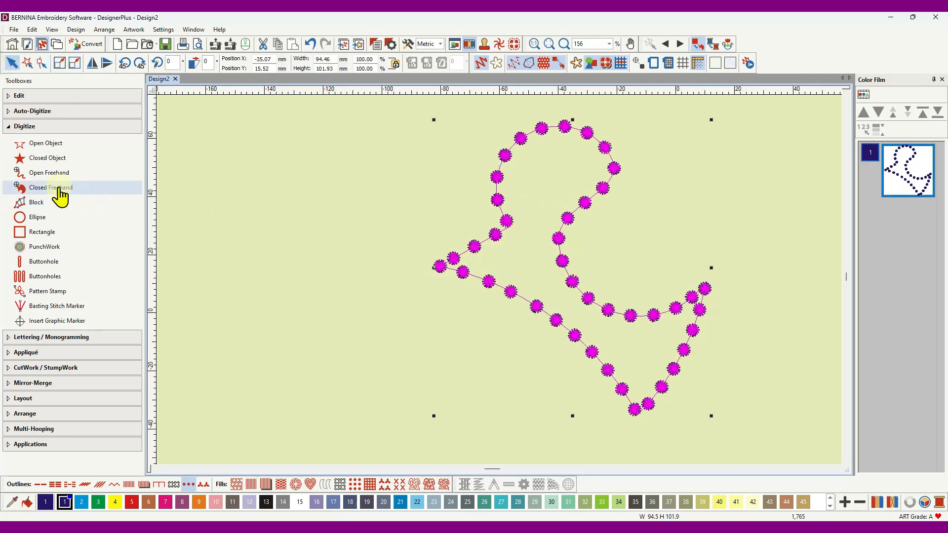
click(31, 96)
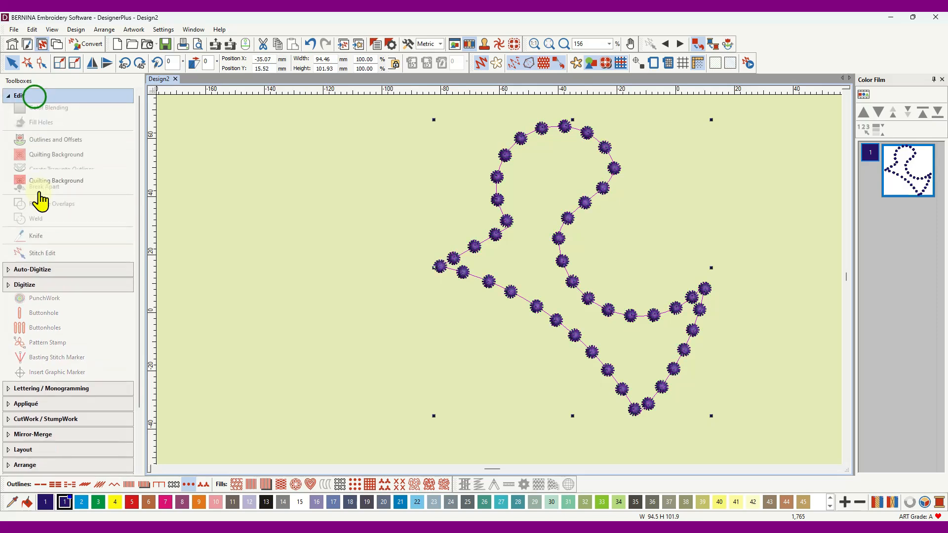
click(39, 367)
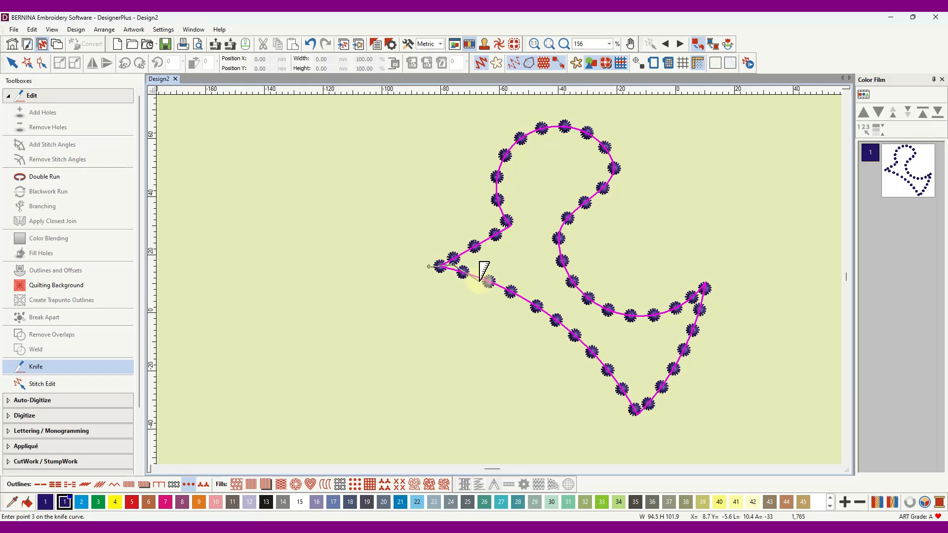
key(Return)
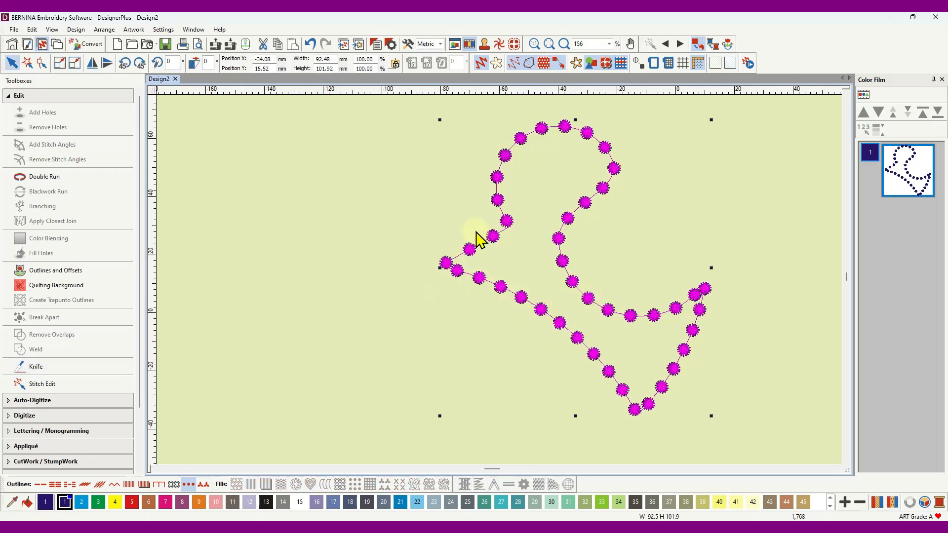
- Reshape the upper edge's open end at the left corner, pulling it outward down and left to separate the corner knots
click(41, 63)
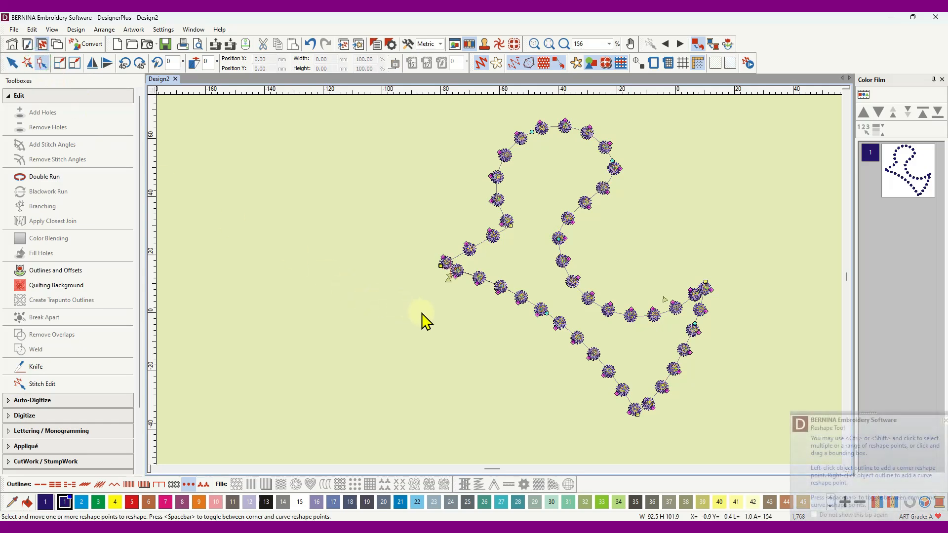
scroll(453, 276, up, 1)
scroll(504, 287, up, 6)
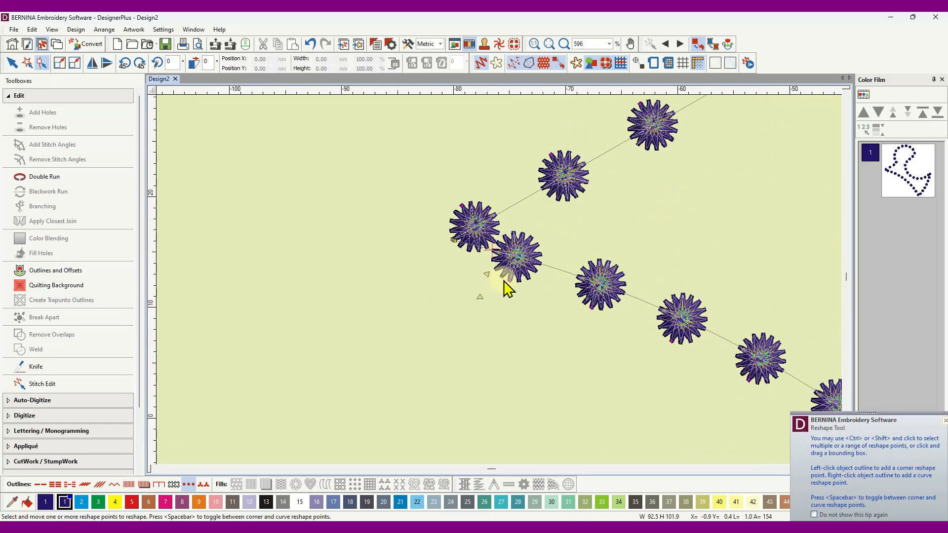
scroll(513, 291, up, 2)
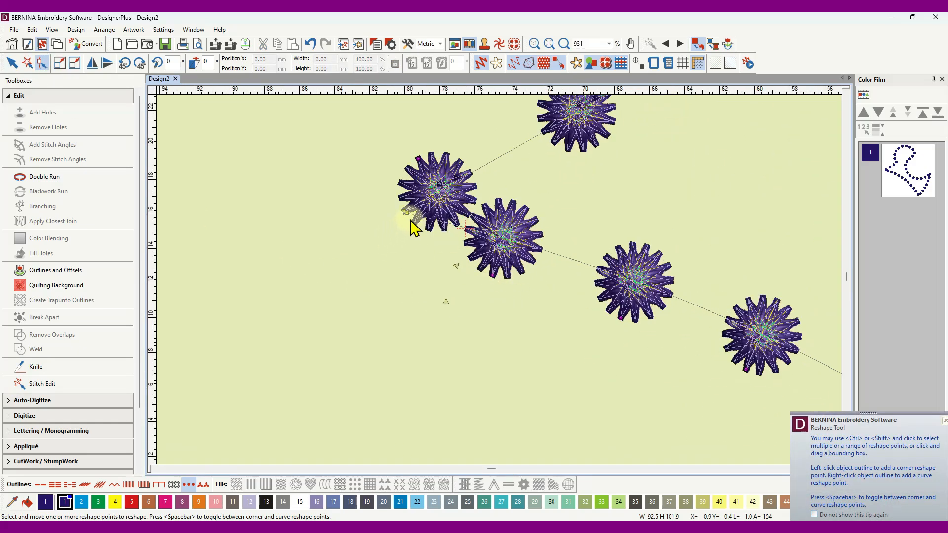
mouse_move(411, 215)
mouse_down()
mouse_move(420, 232)
mouse_move(409, 198)
mouse_up()
scroll(514, 321, down, 3)
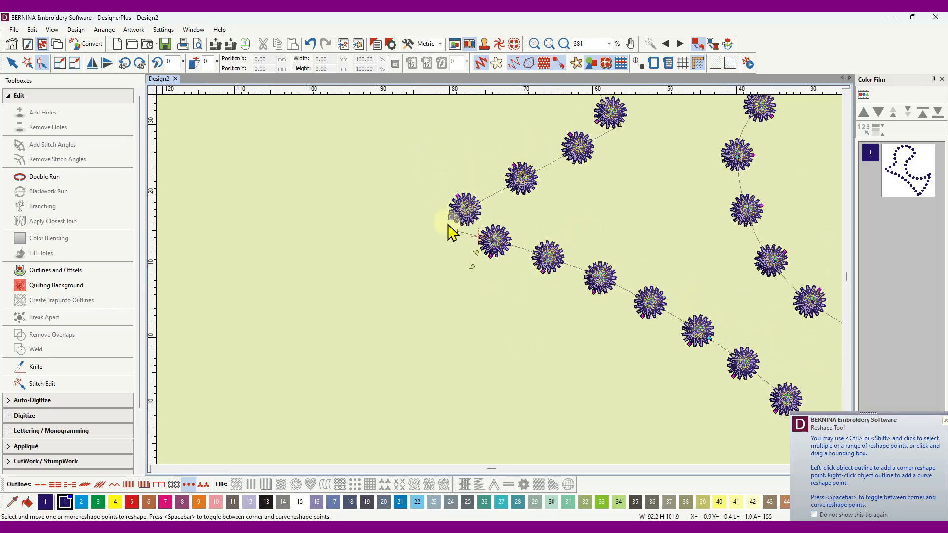
drag(449, 219, 432, 236)
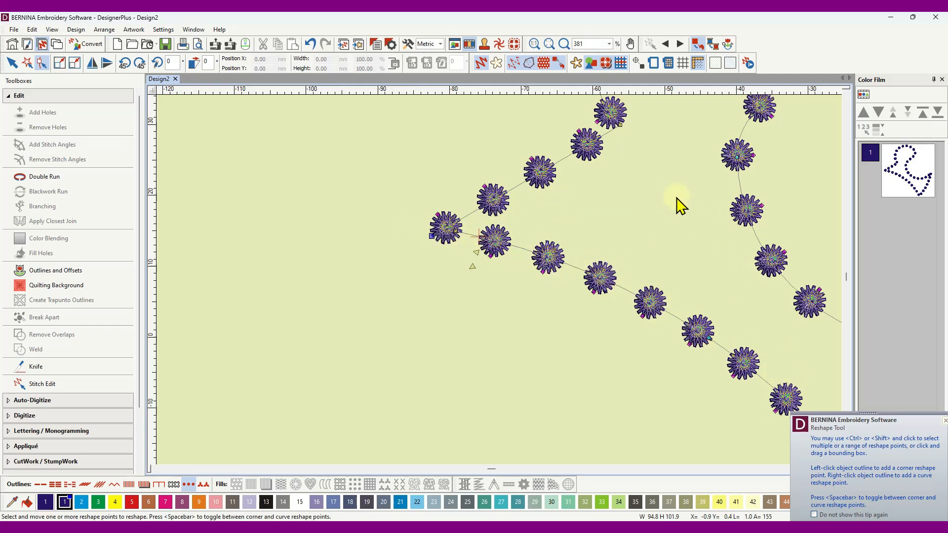
- Cut through the outline's right corner tip with the Knife tool to split it into separate upper and lower lines
scroll(663, 197, down, 4)
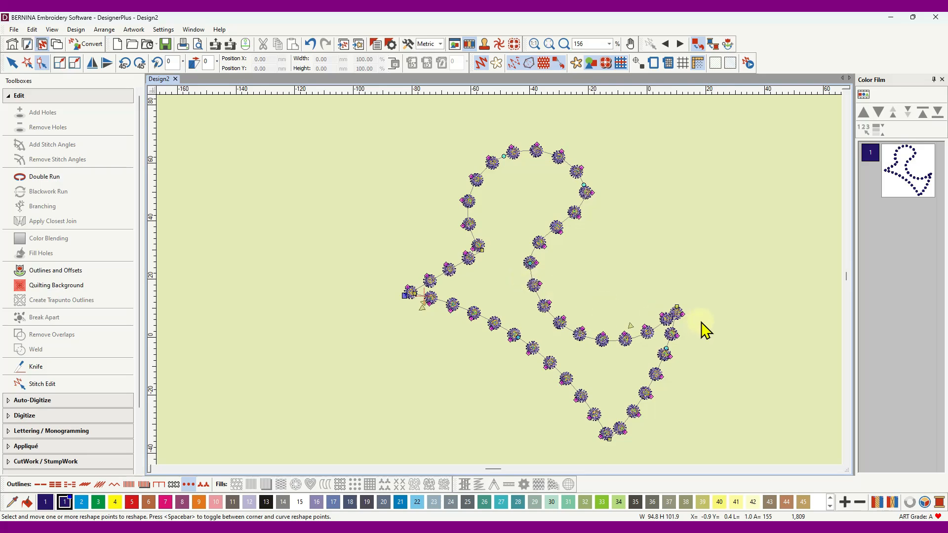
scroll(683, 321, up, 5)
scroll(496, 284, up, 2)
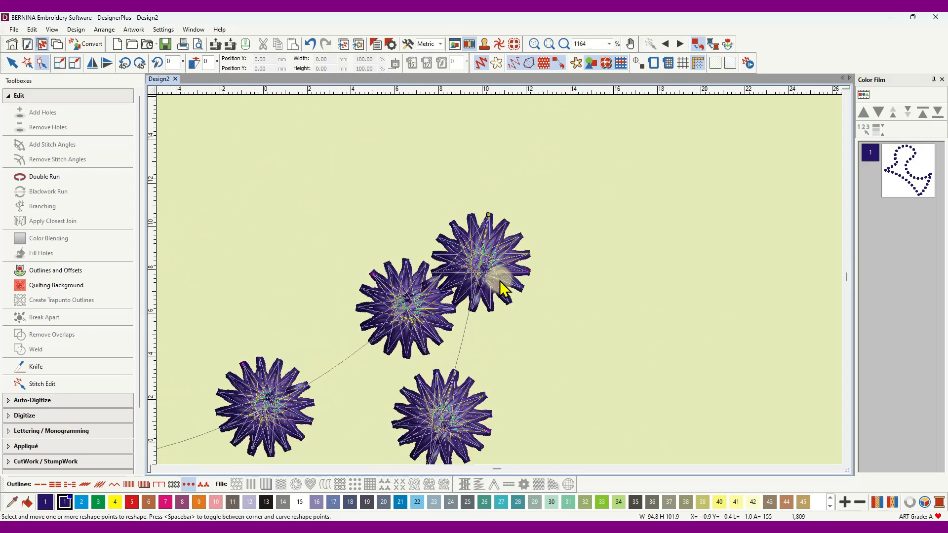
click(12, 63)
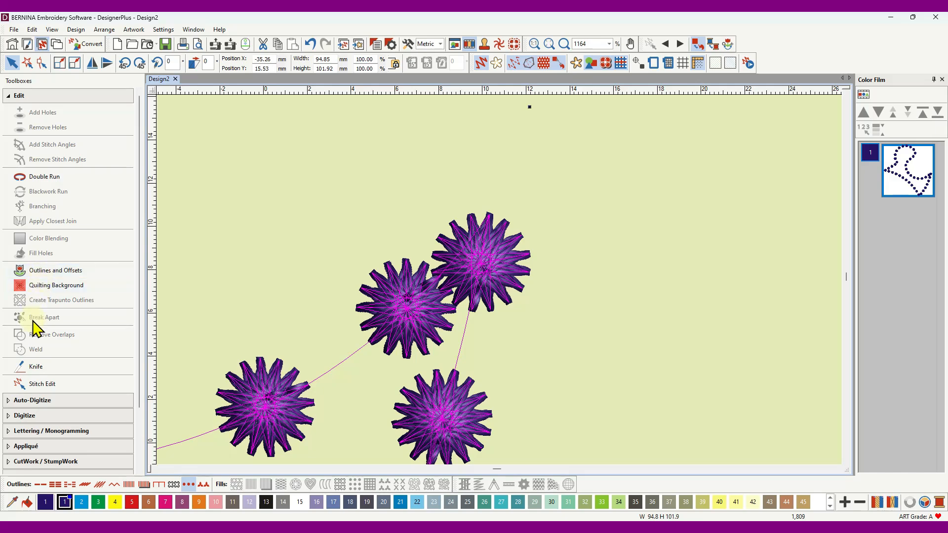
click(35, 366)
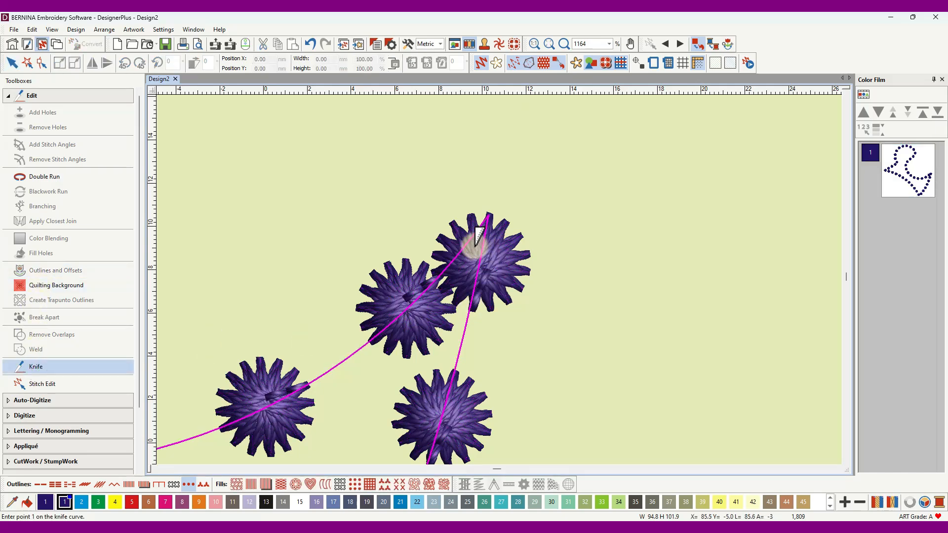
click(474, 245)
click(503, 184)
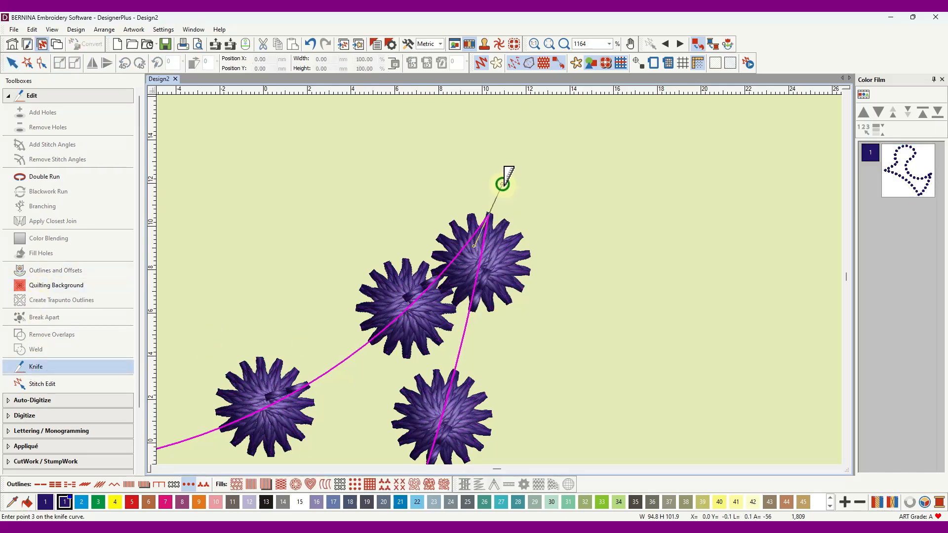
key(Return)
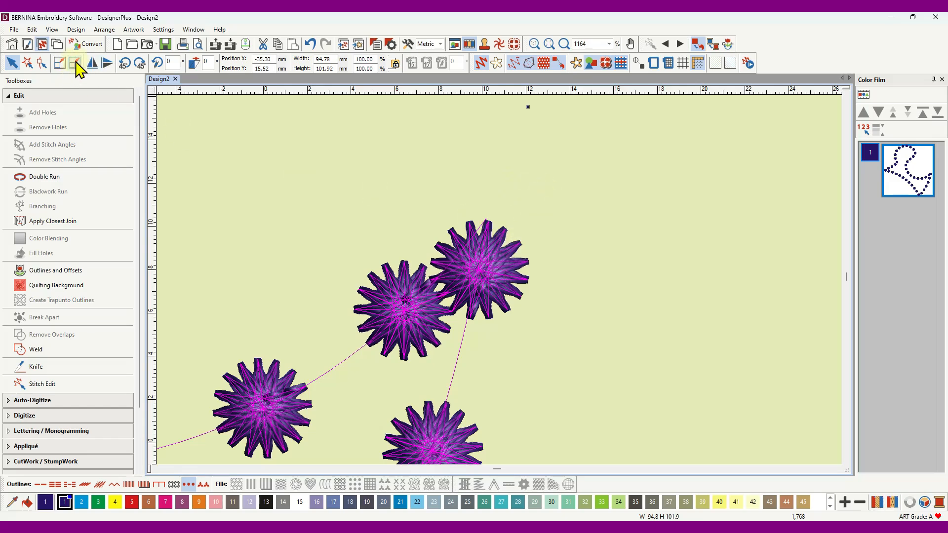
- Reshape the upper curve by moving its right end point slightly up and left, away from the corner knot
click(42, 63)
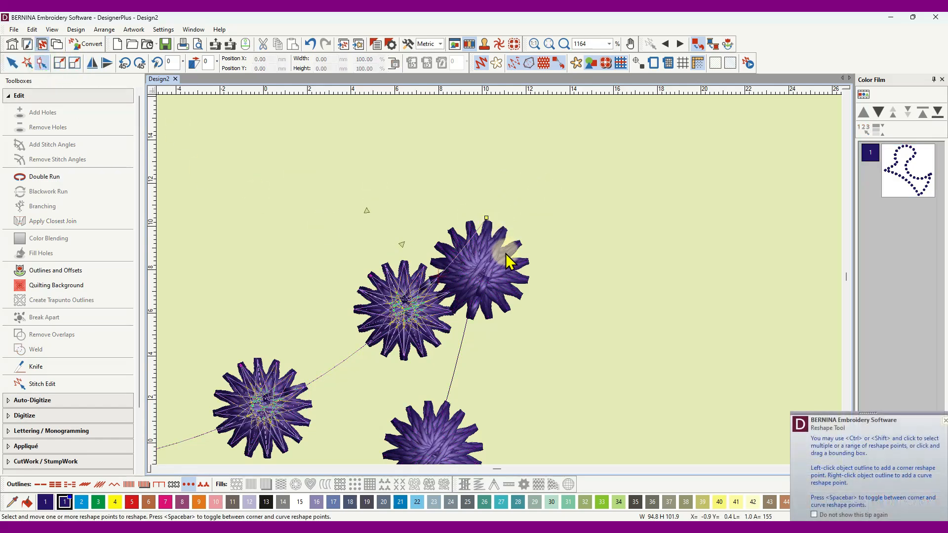
drag(486, 218, 480, 214)
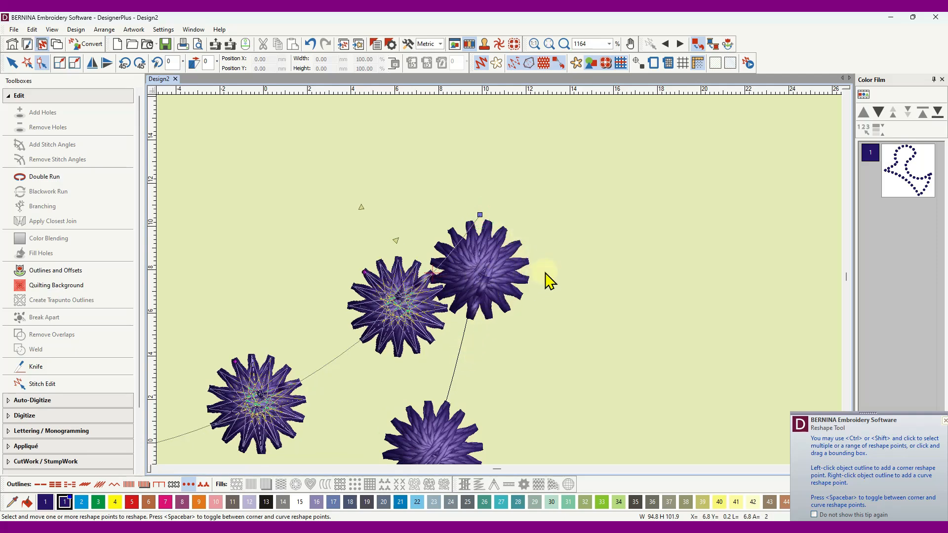
click(515, 284)
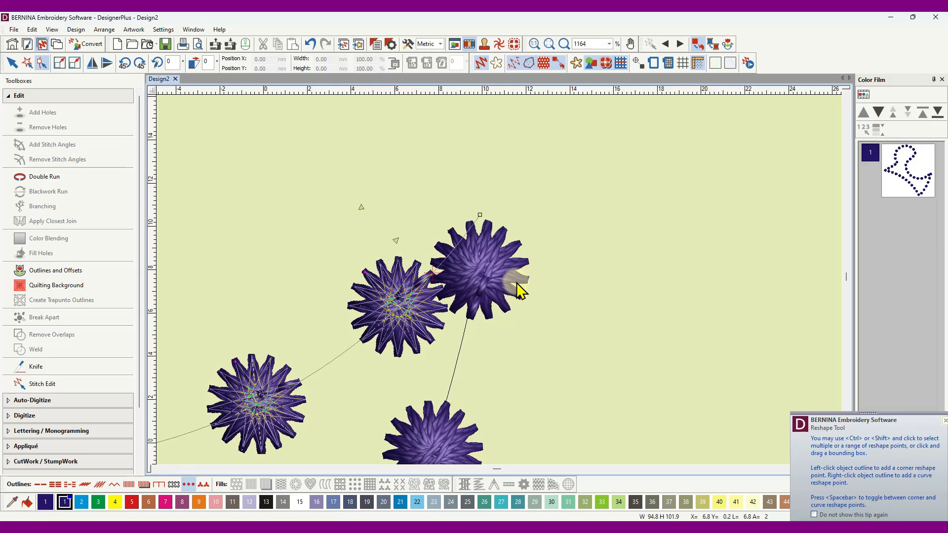
- Show individual objects in the Color Film and pull the lower line's right end point upward, clear of the neighbouring knot
click(11, 62)
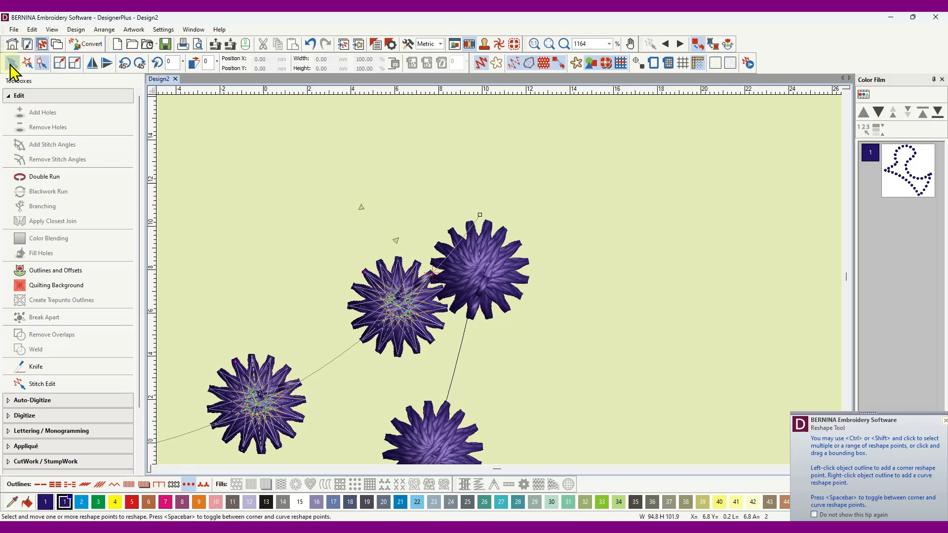
click(464, 286)
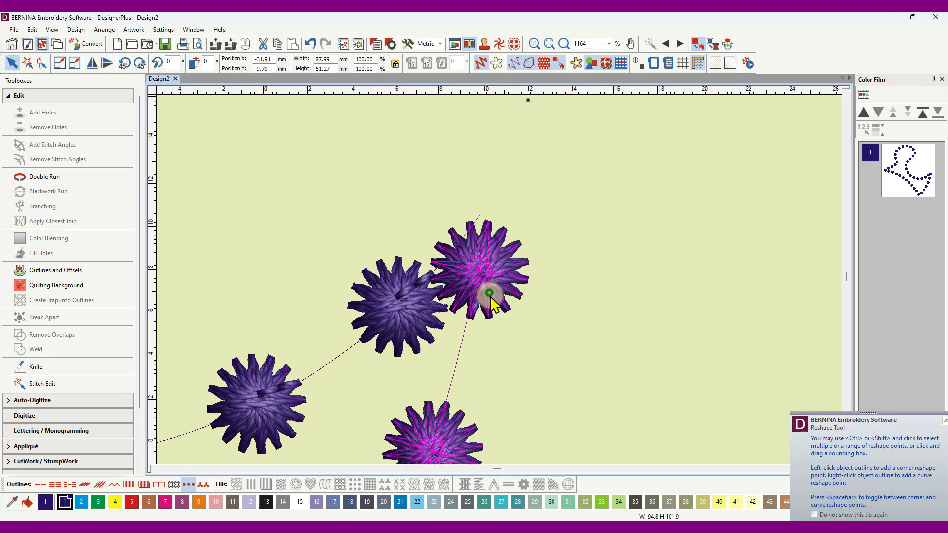
click(42, 62)
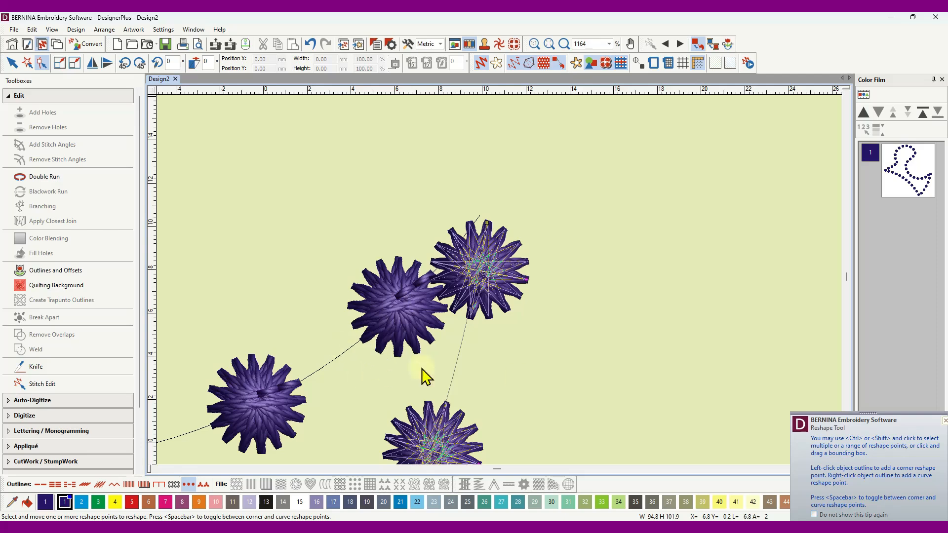
click(863, 94)
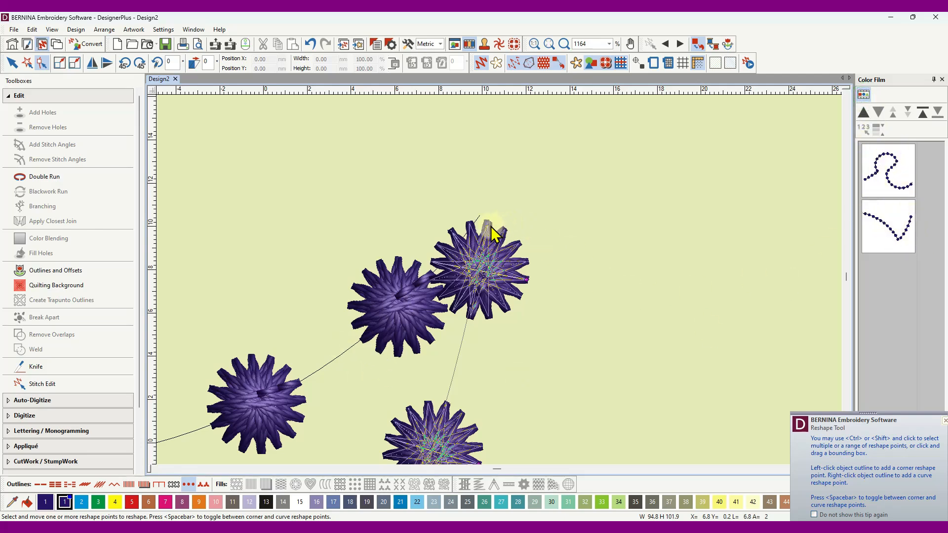
drag(486, 222, 491, 177)
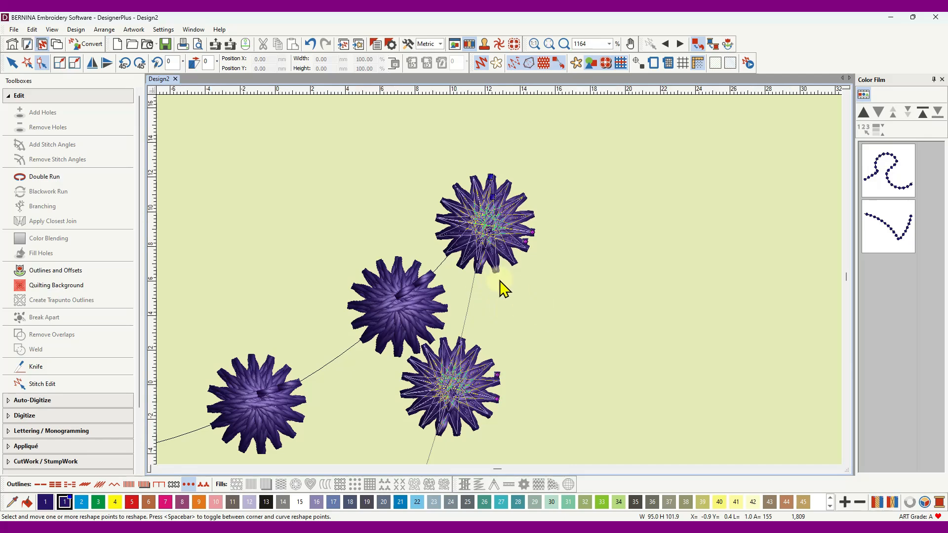
- Move the lowest knot onto the lower line's bottom corner and slide the next two knots up the right edge for even spacing
scroll(499, 280, down, 5)
scroll(502, 288, down, 5)
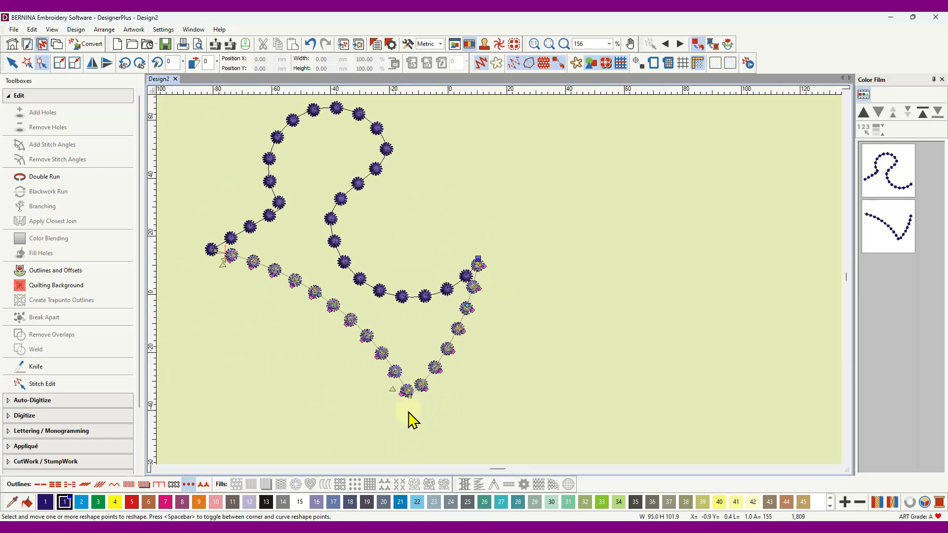
scroll(499, 280, up, 7)
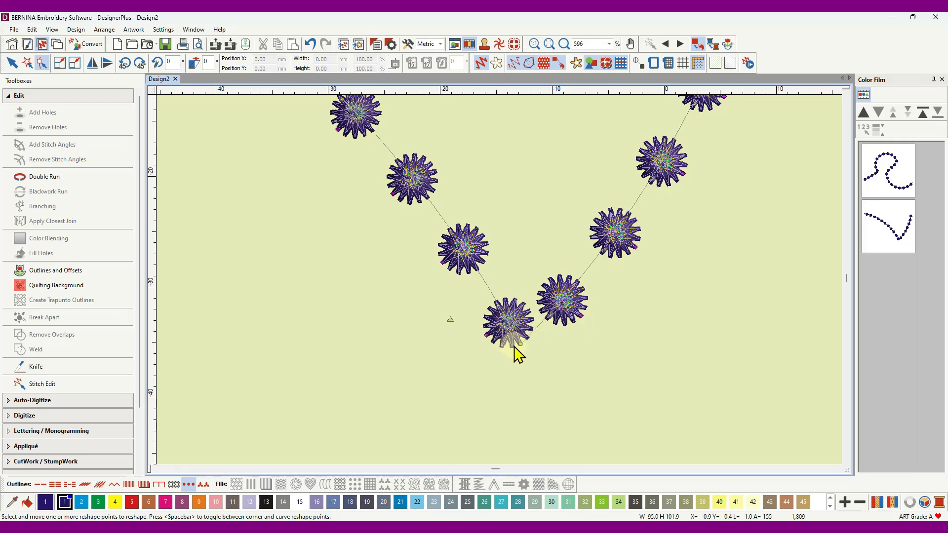
click(484, 334)
drag(484, 334, 496, 356)
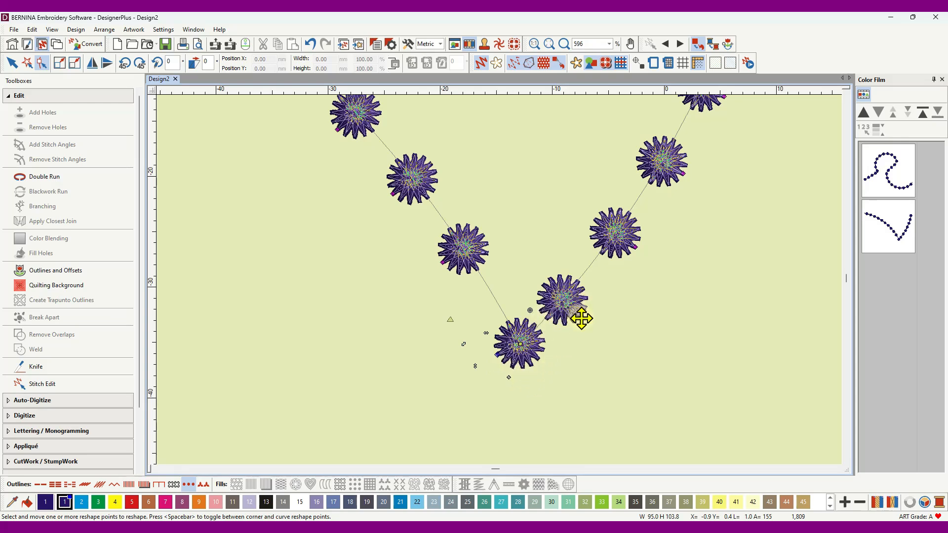
drag(579, 318, 595, 300)
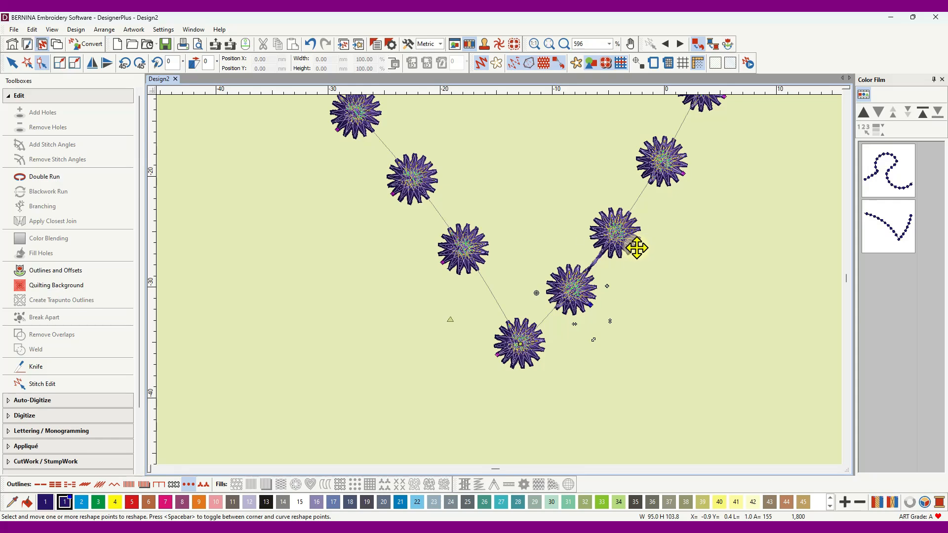
drag(635, 247, 638, 240)
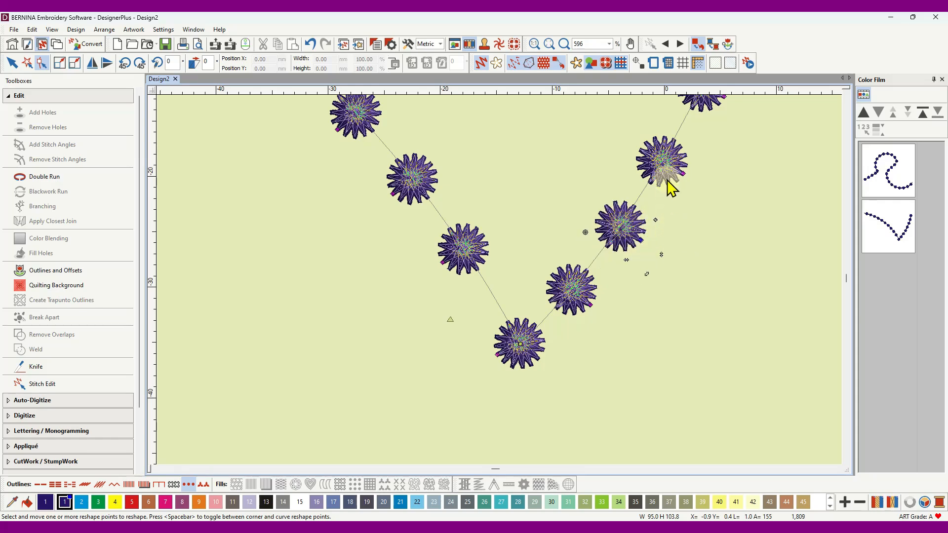
scroll(602, 271, down, 5)
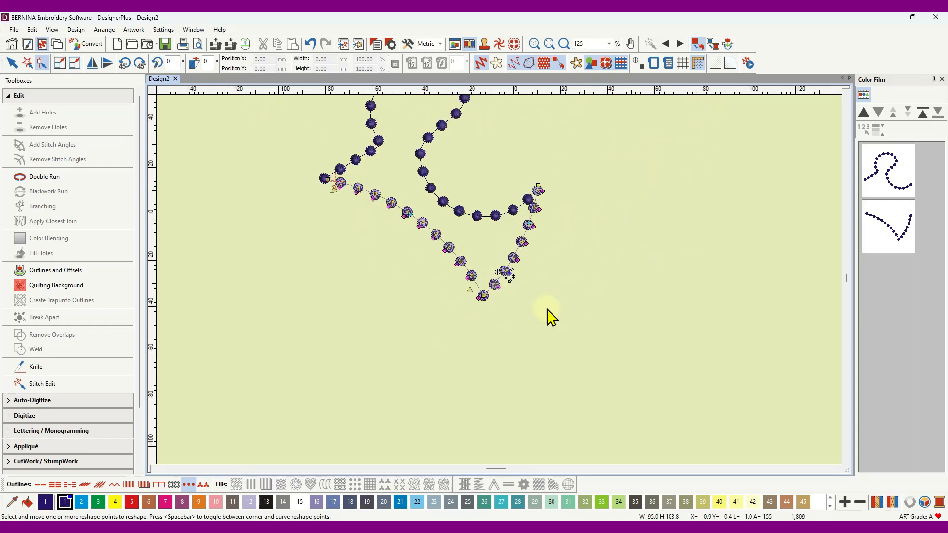
click(602, 274)
scroll(412, 165, down, 1)
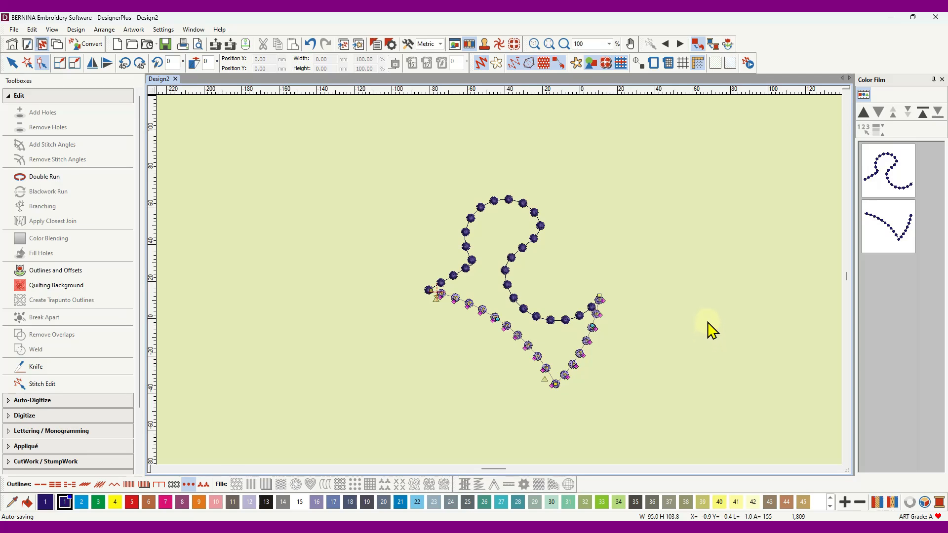
click(444, 354)
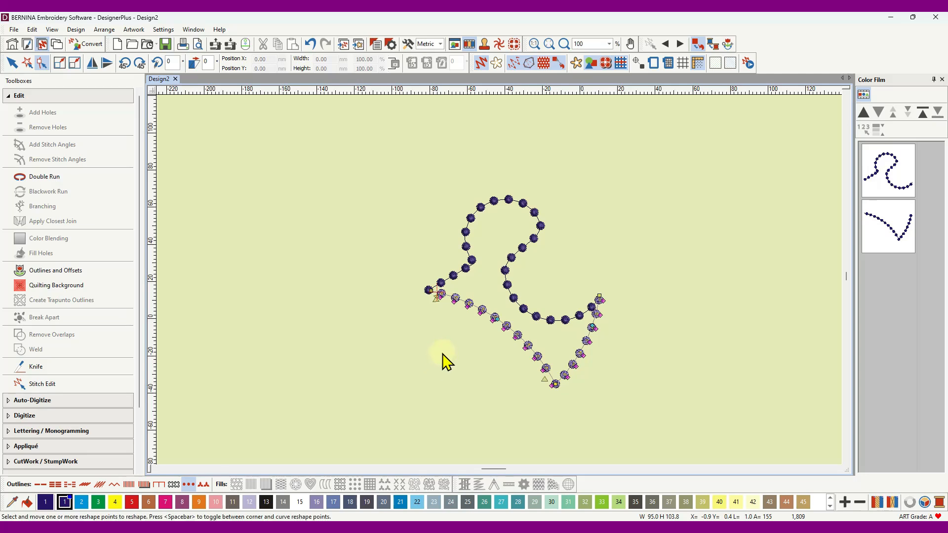